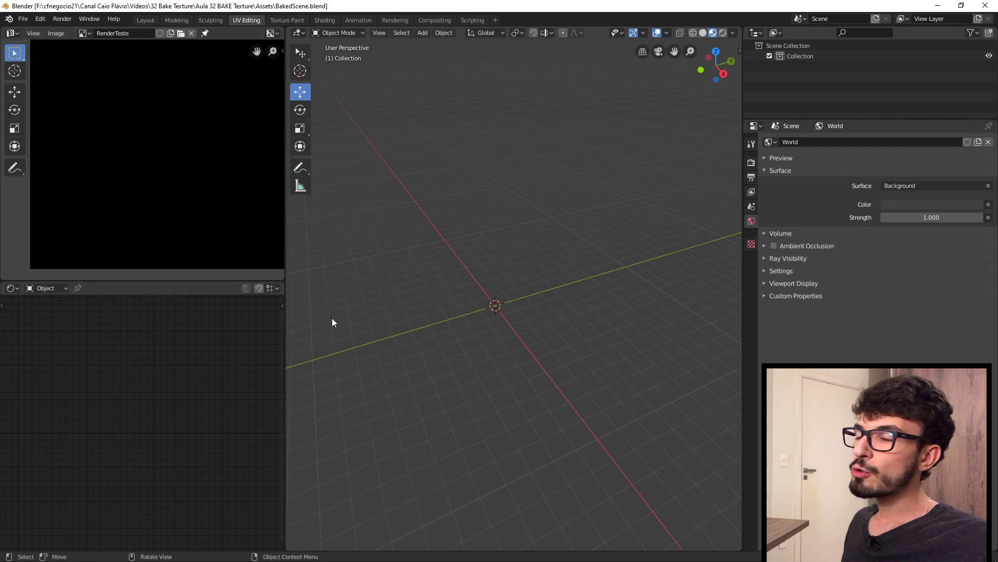
- Join the cube and the room plane into a single object
middle_click_drag(421, 331, 472, 301)
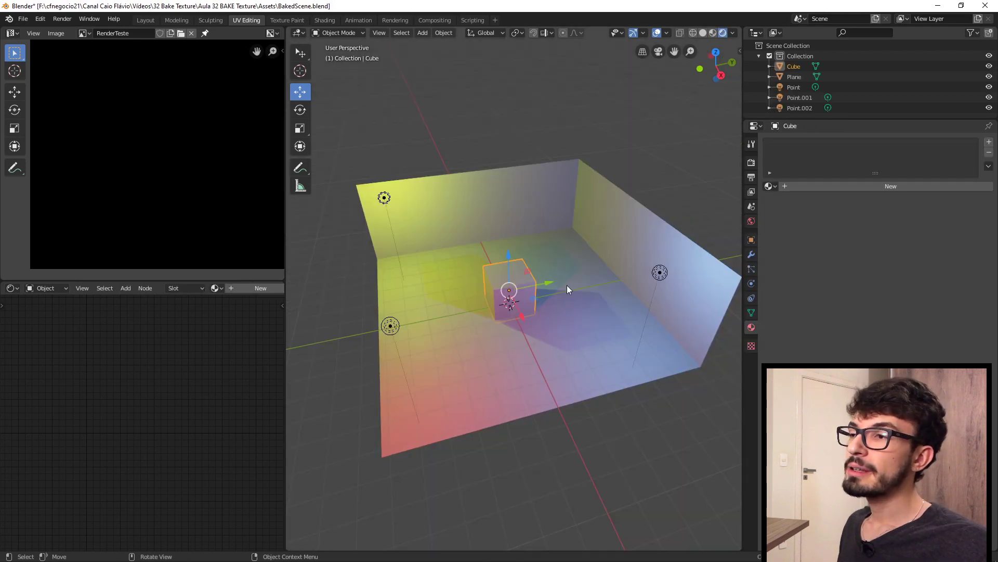
middle_click_drag(511, 281, 465, 232)
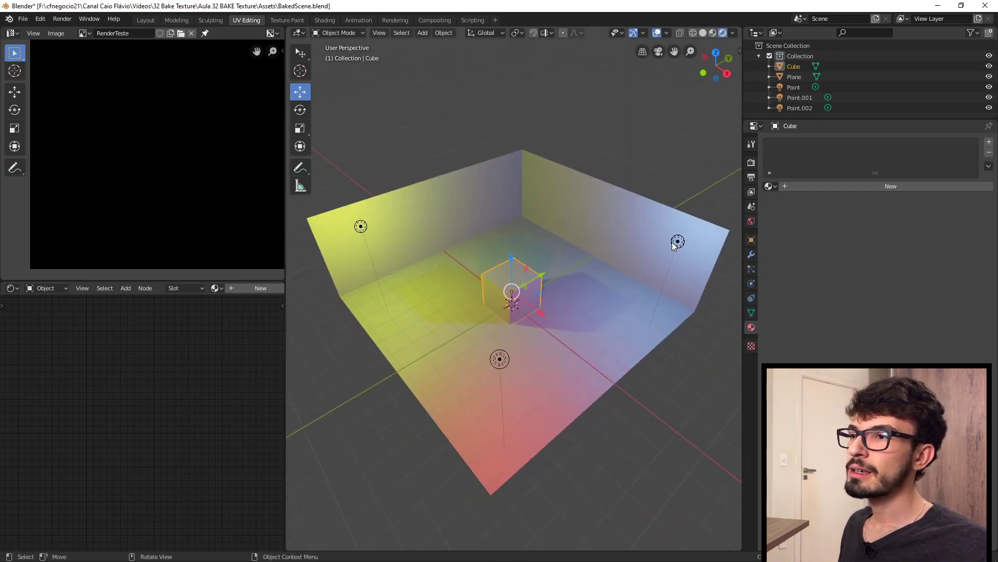
middle_click_drag(668, 243, 459, 316)
middle_click_drag(489, 285, 580, 291)
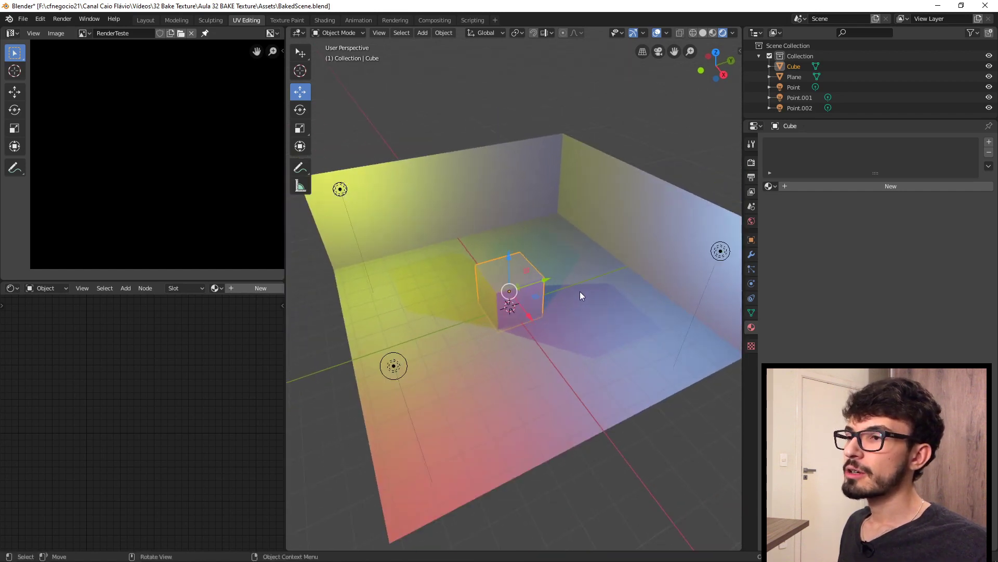
left_click(597, 300, "shift")
key("Delete")
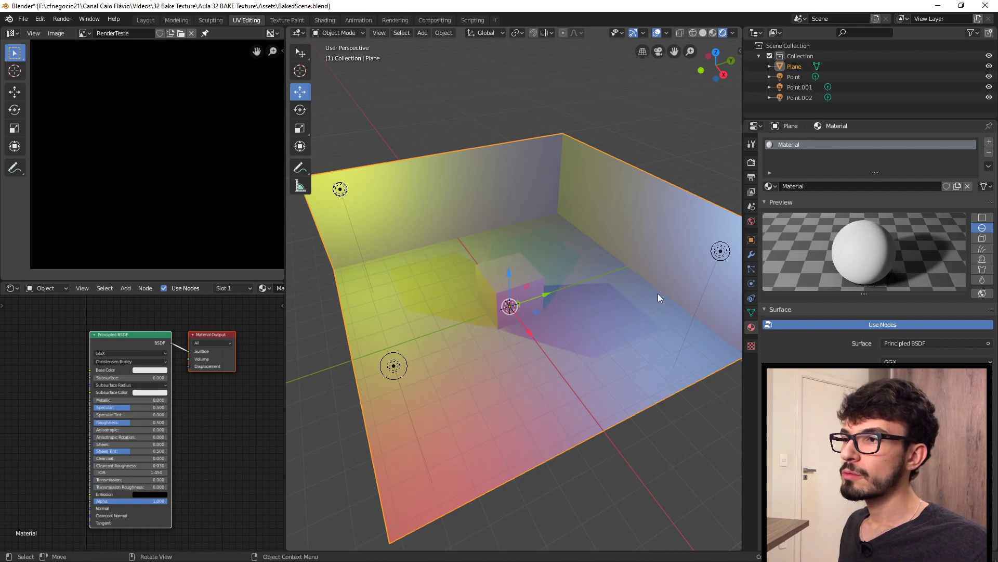
key("g")
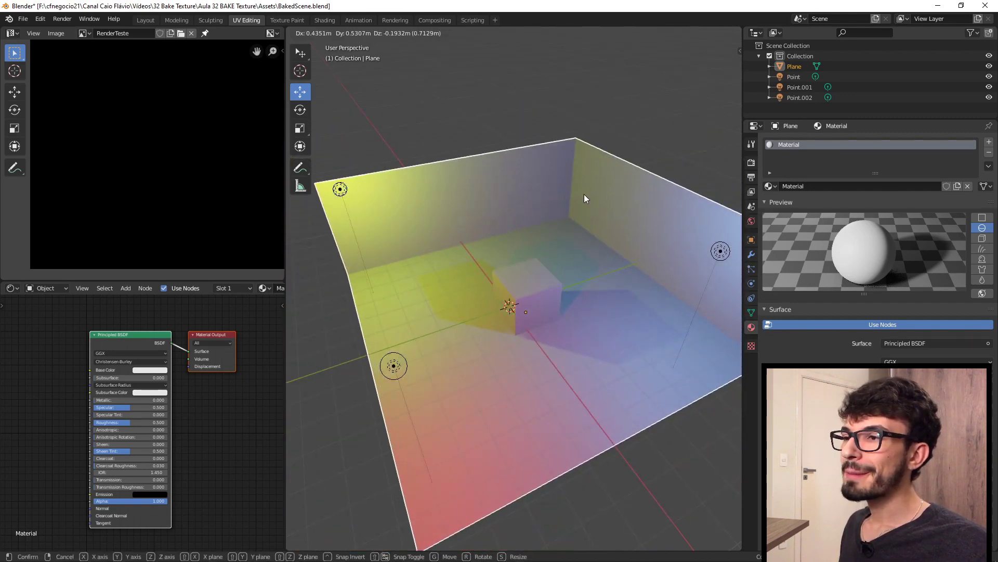
key("Escape")
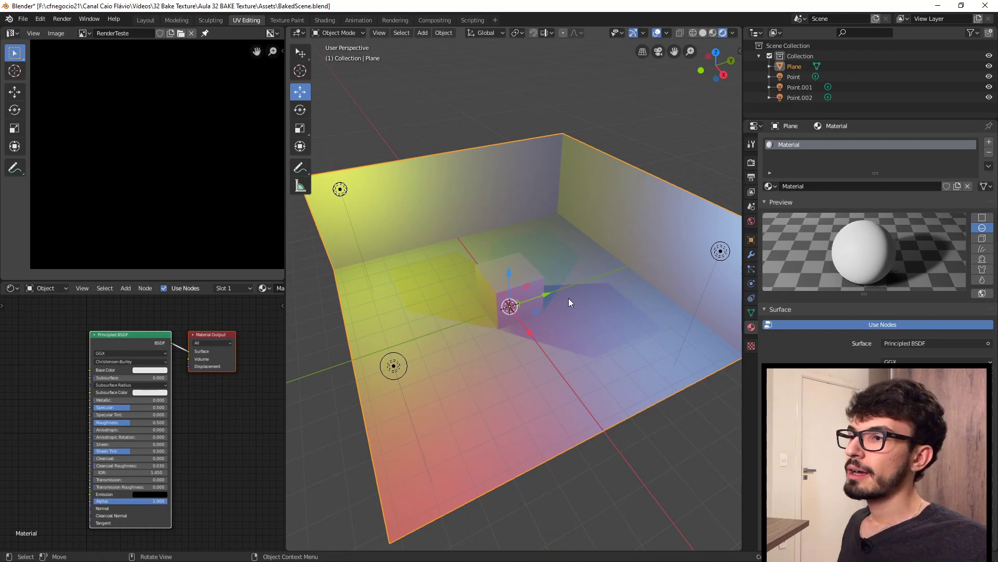
- Enter Edit Mode on the joined object and create a blank 1024 x 1024 px image named RenderScene
key("Tab")
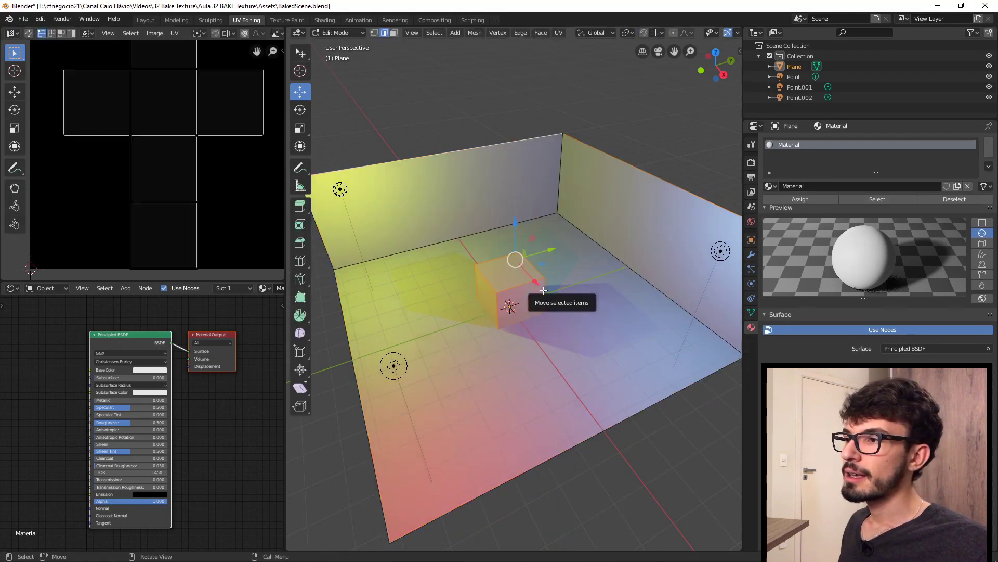
scroll(183, 155, "up", 1)
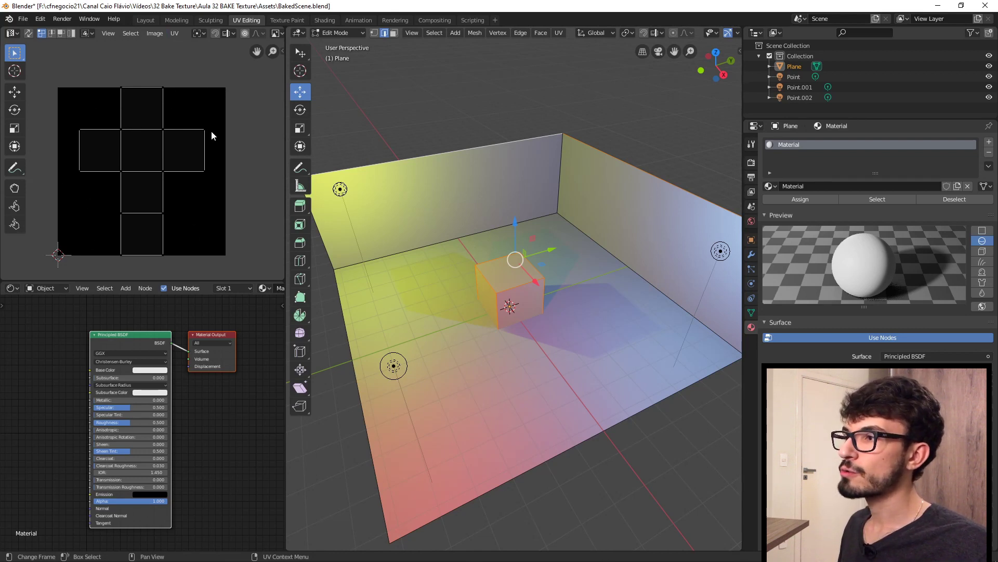
left_click(154, 35)
left_click(162, 41)
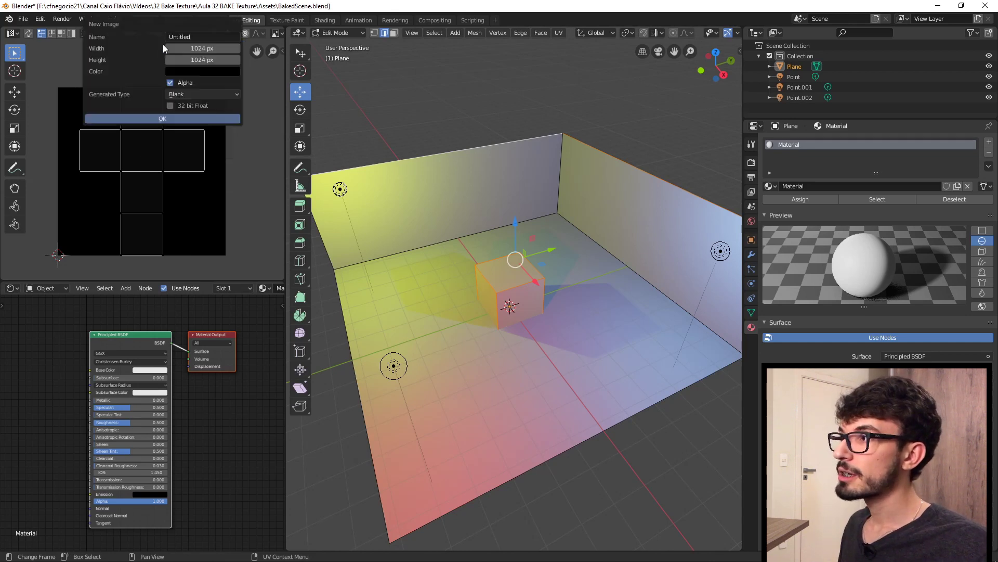
left_click(190, 37)
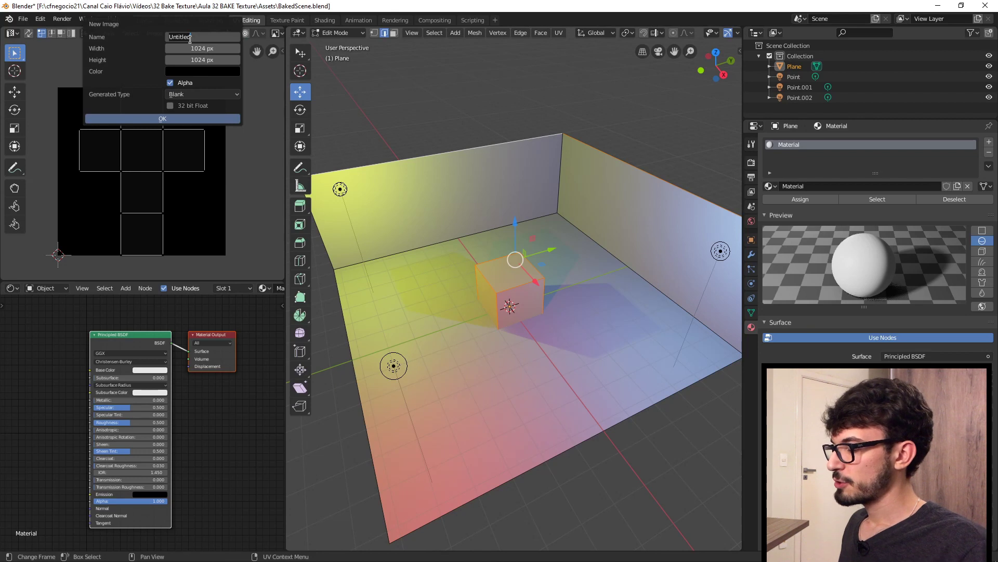
type("Rende")
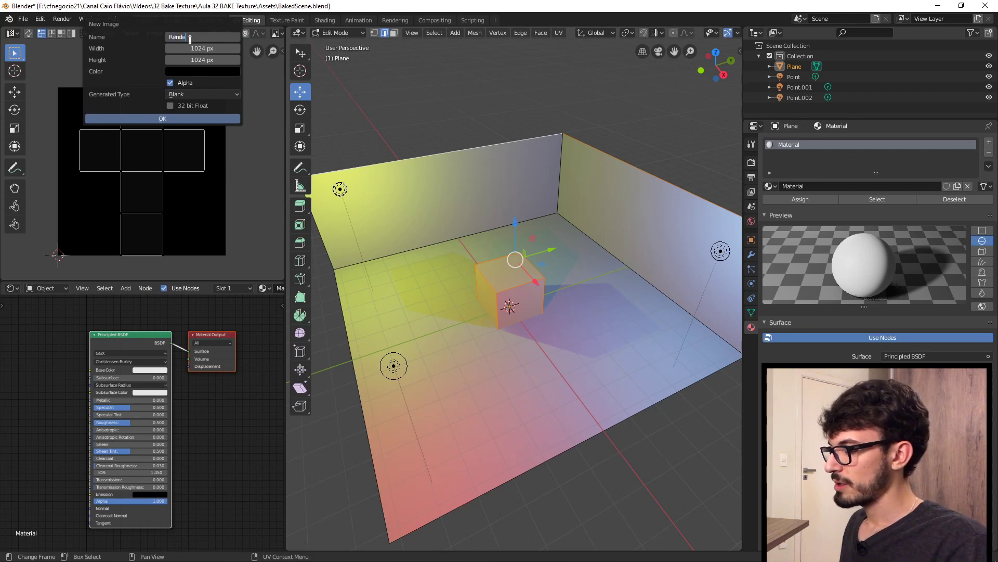
type("rScene")
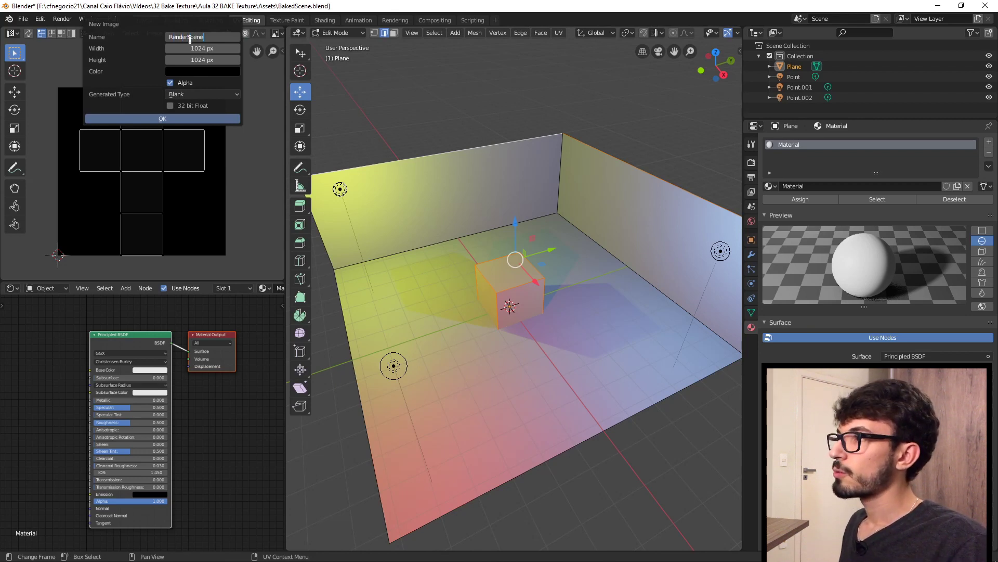
left_click(165, 118)
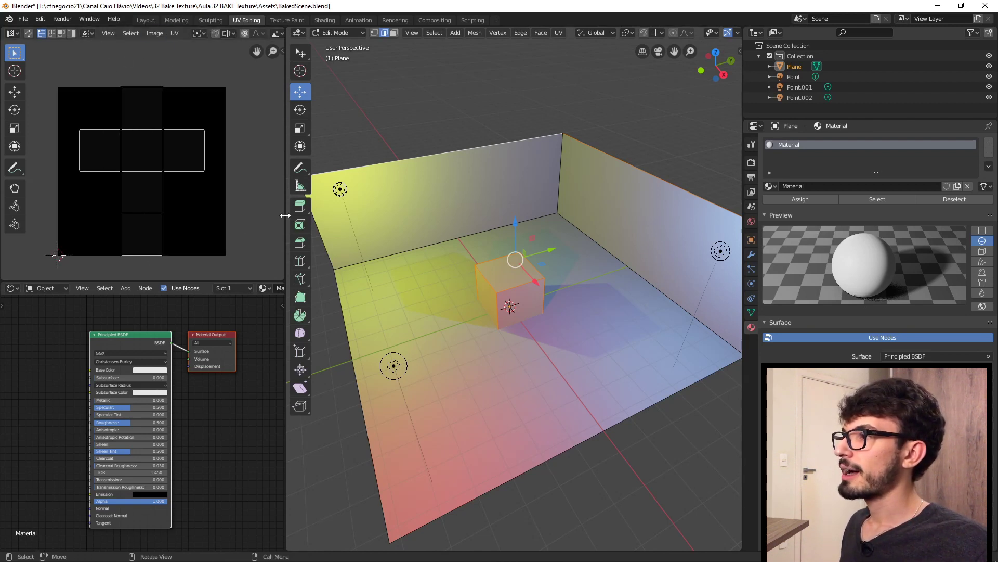
- Unwrap all faces of the joined mesh with Lightmap Pack using the default settings, and return to Object Mode
left_click_drag(285, 216, 353, 216)
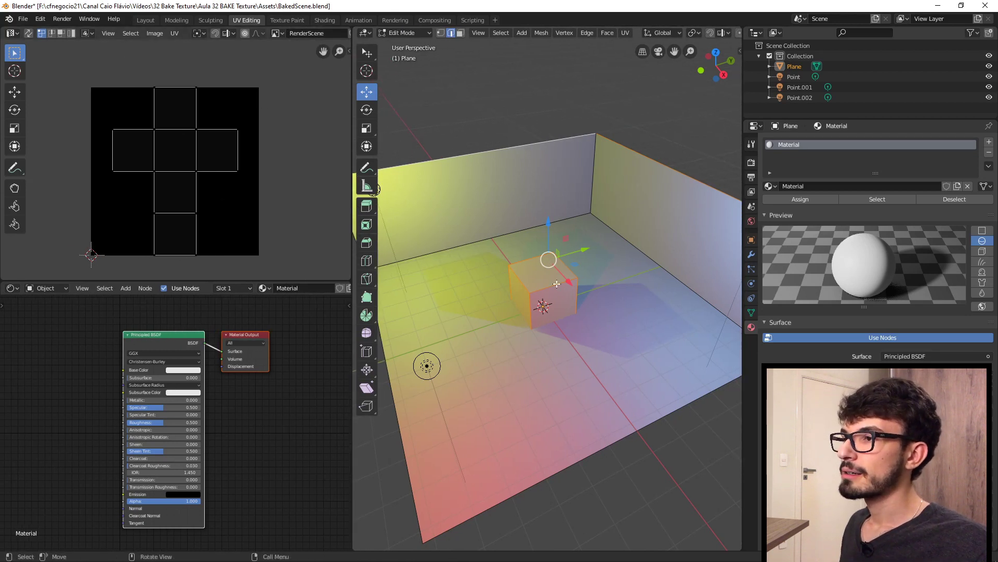
key("a")
key("u")
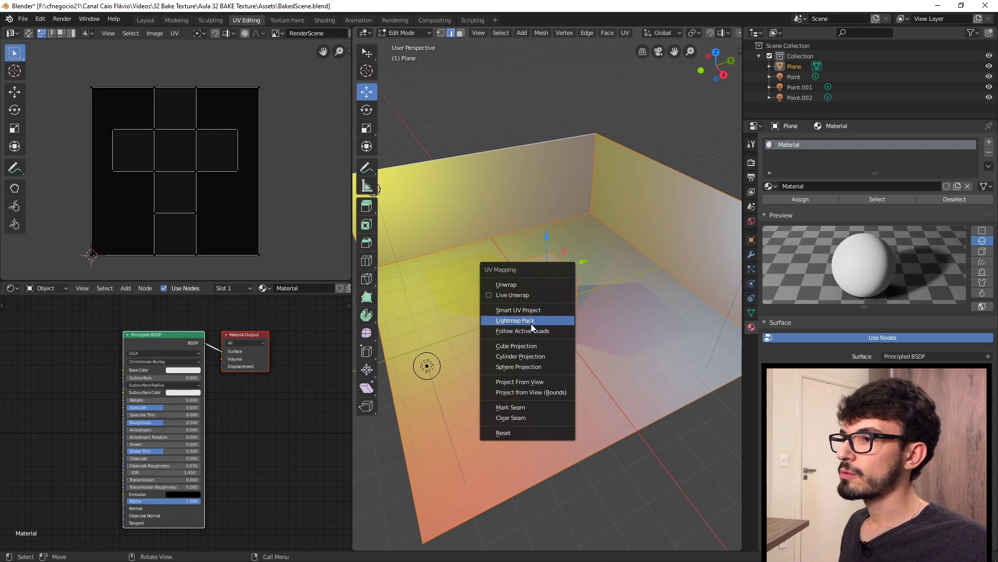
left_click(518, 322)
left_click(526, 426)
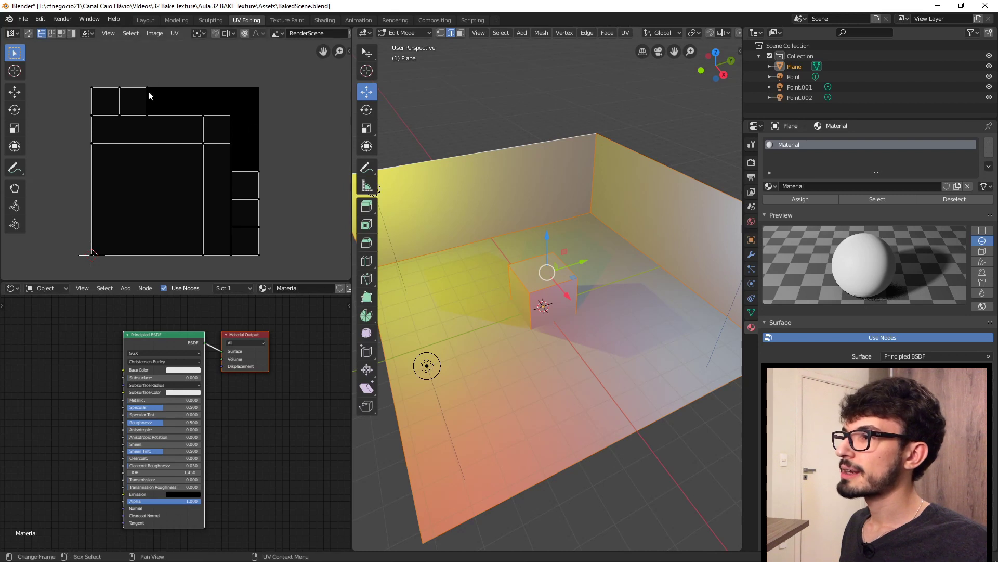
scroll(193, 179, "up", 2)
scroll(197, 180, "down", 2)
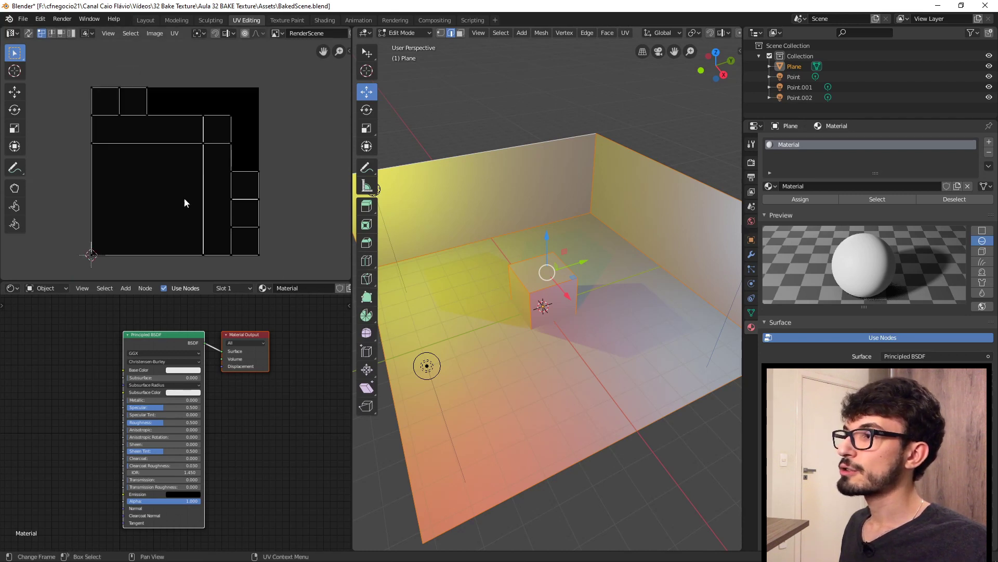
key("Tab")
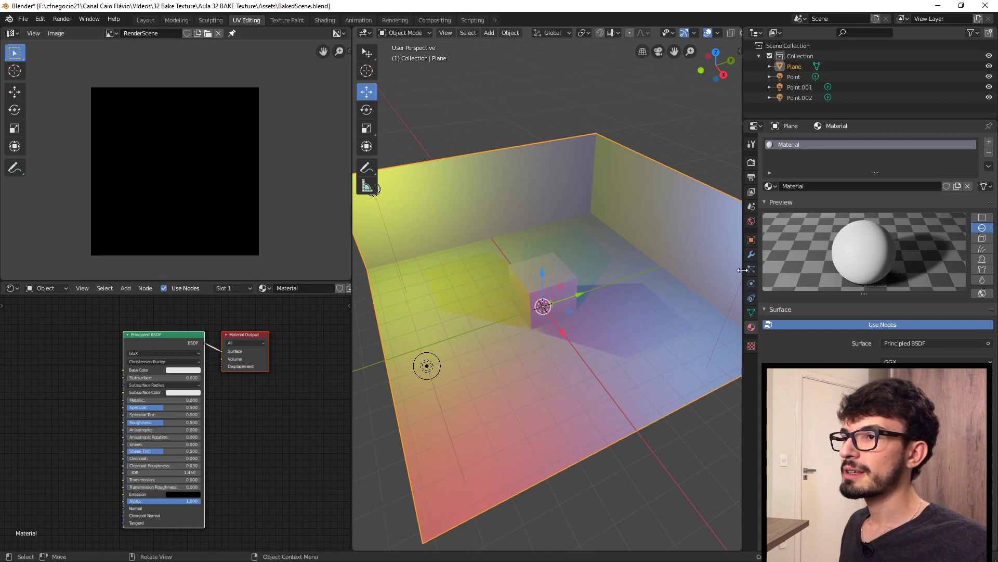
- Switch the render engine to Cycles and open the Bake settings
left_click(752, 163)
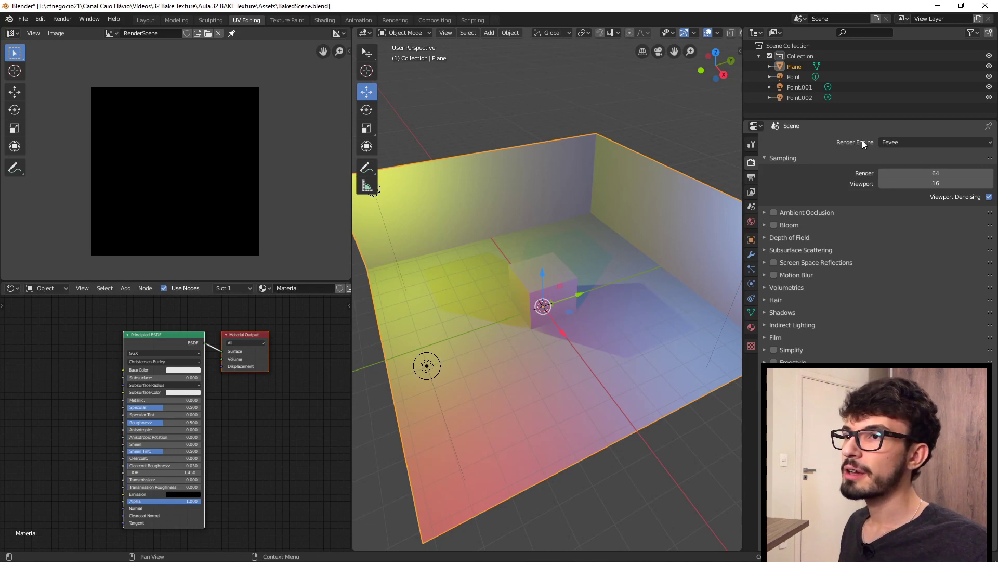
left_click(894, 141)
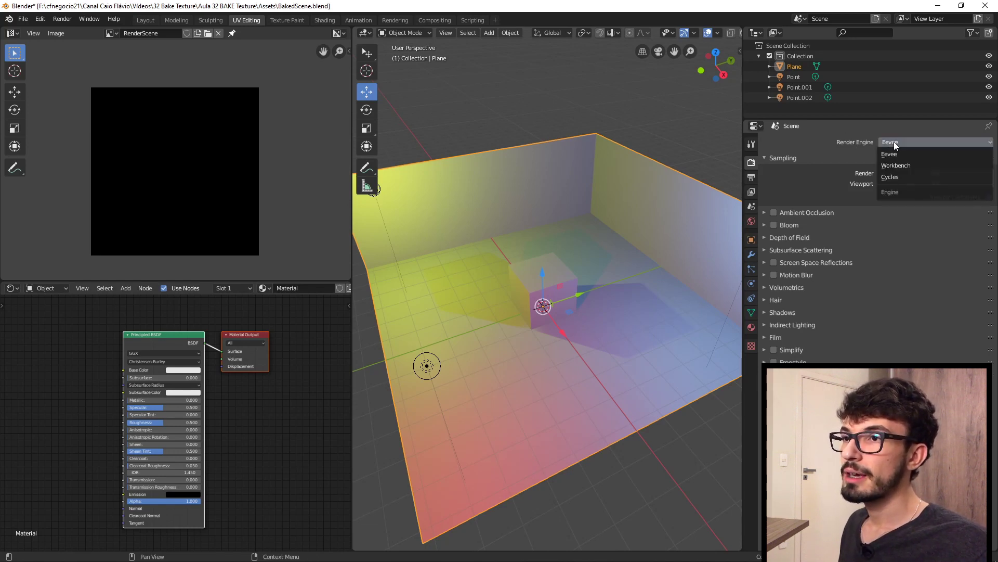
left_click(889, 178)
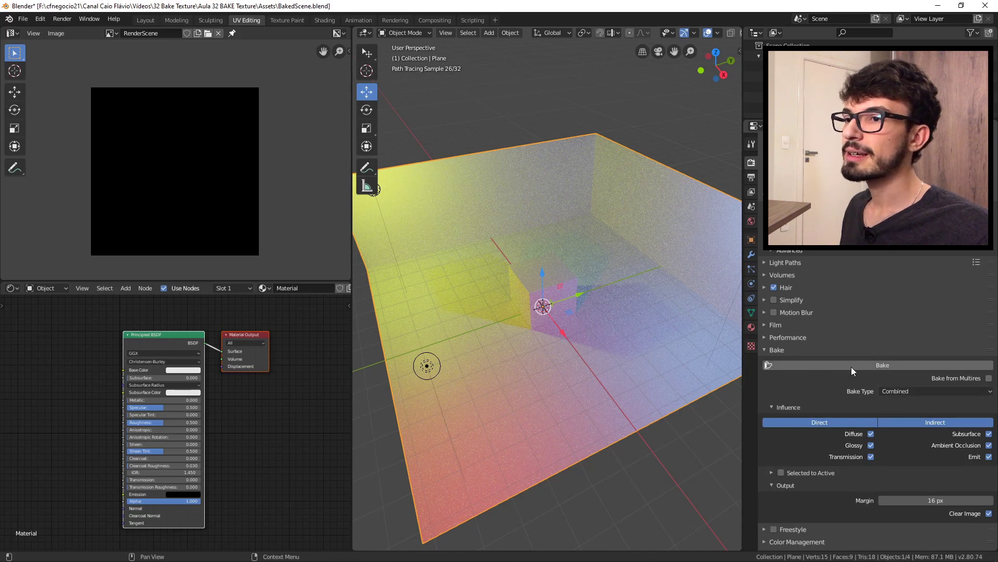
left_click(884, 369)
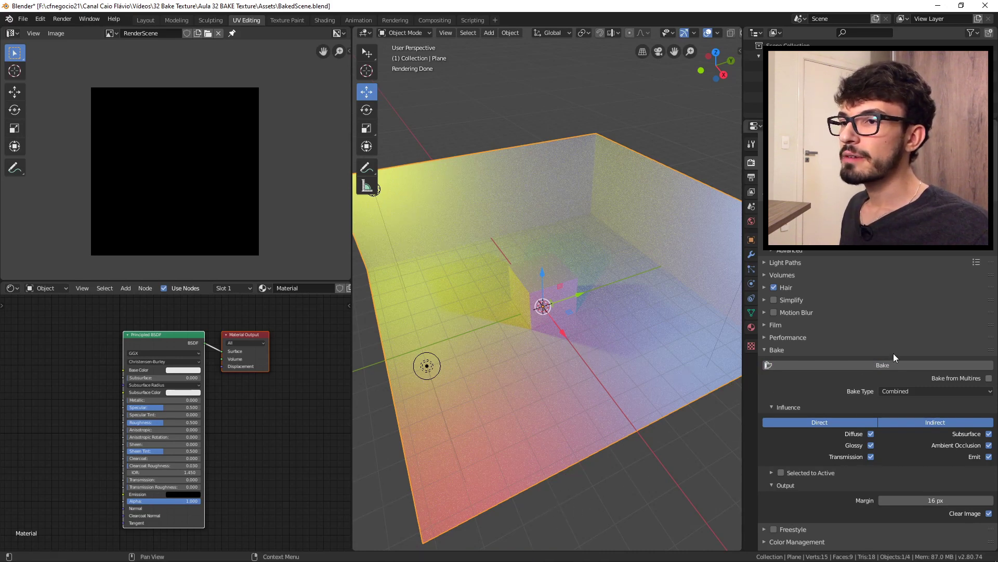
left_click(883, 365)
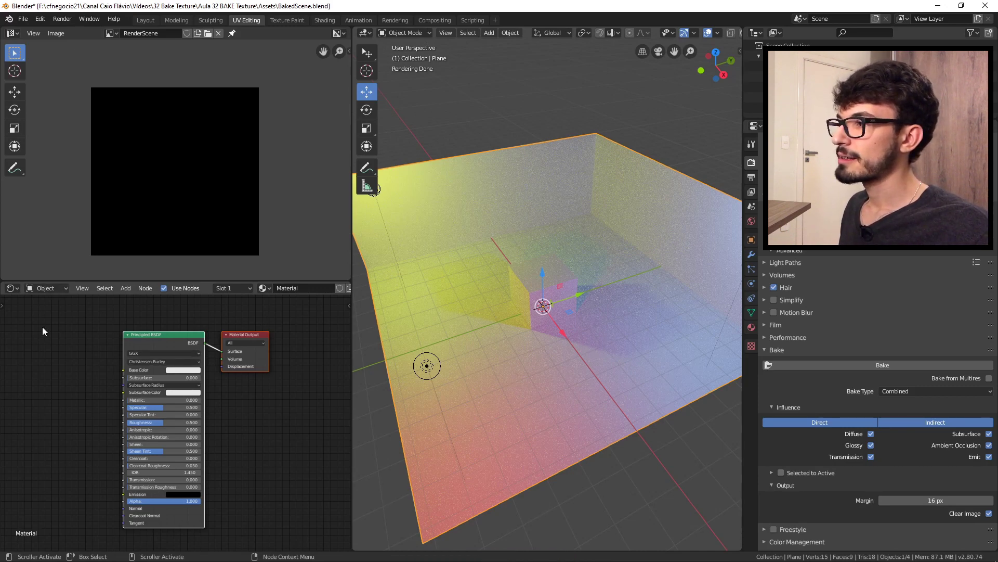
left_click(14, 289)
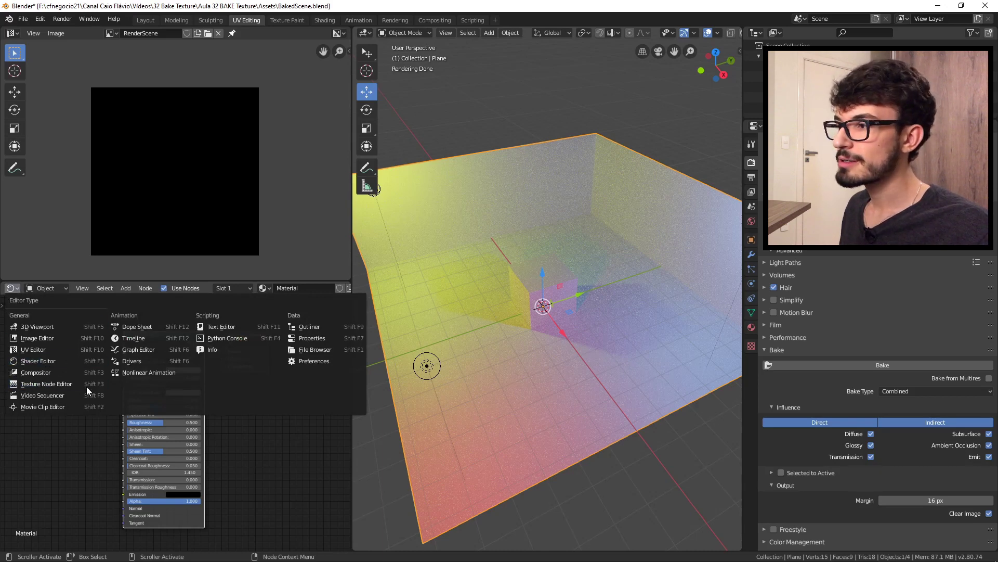
key("Home")
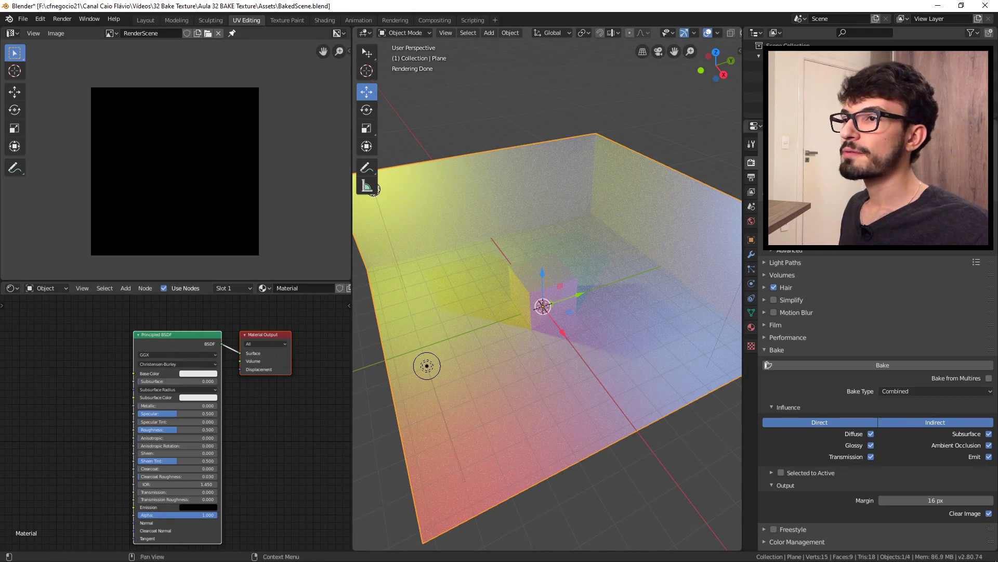
left_click(752, 326)
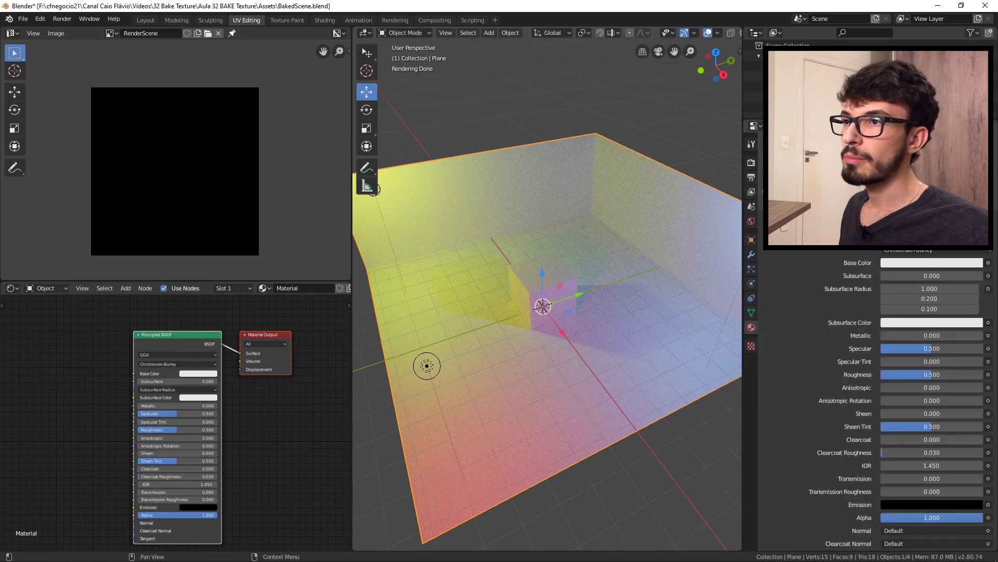
mouse_move(115, 387)
middle_mouse_down()
mouse_move(89, 378)
mouse_move(107, 379)
middle_mouse_up()
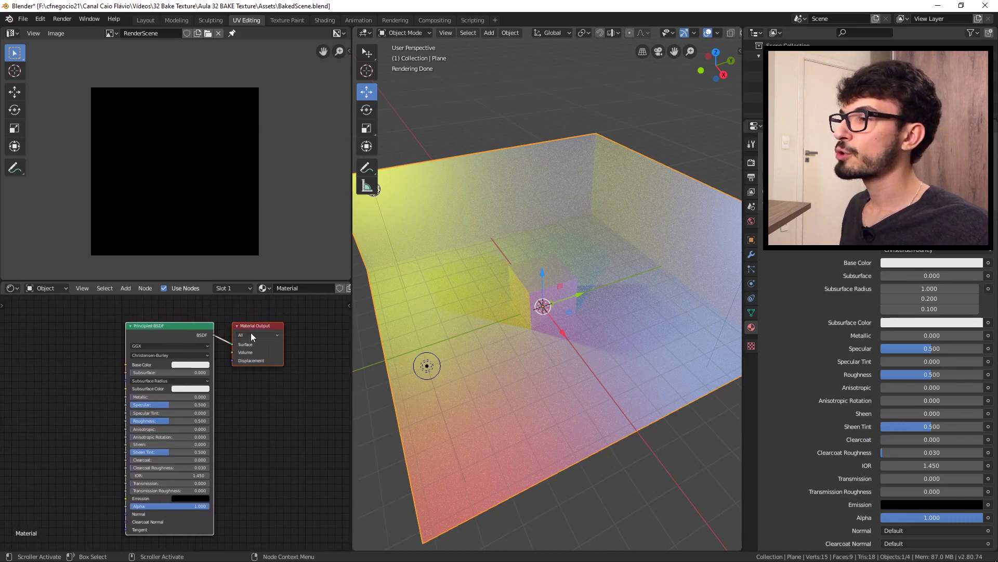
key("g")
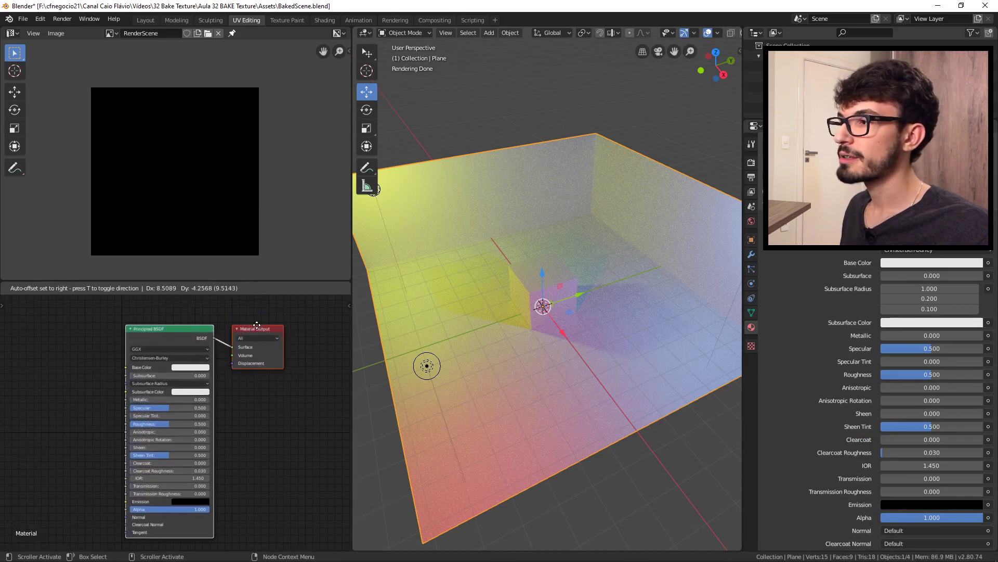
right_click(256, 325)
- Add an unconnected Image Texture node beside the Principled BSDF in the room's material
left_click(36, 355)
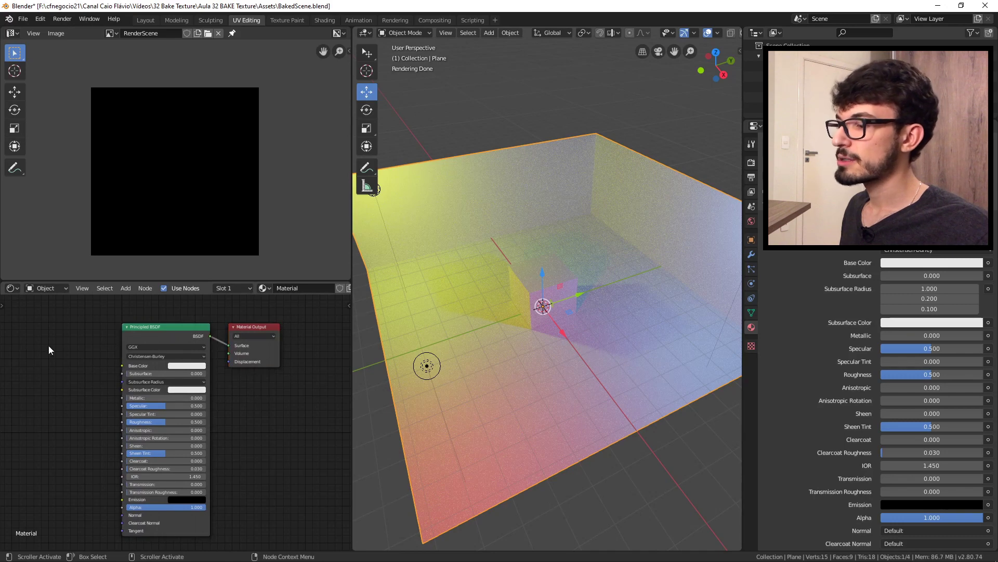
key("shift+a")
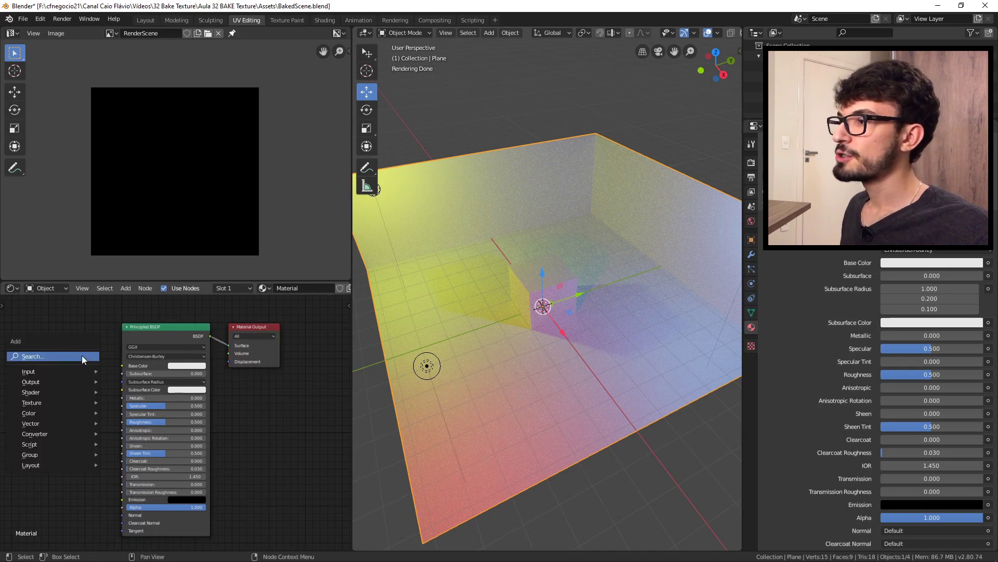
left_click(41, 355)
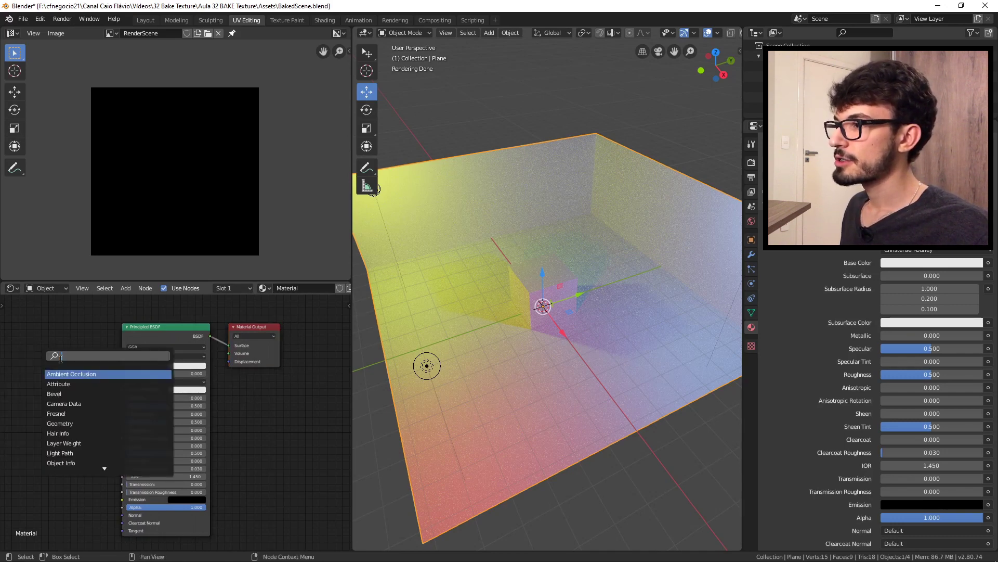
type("textu")
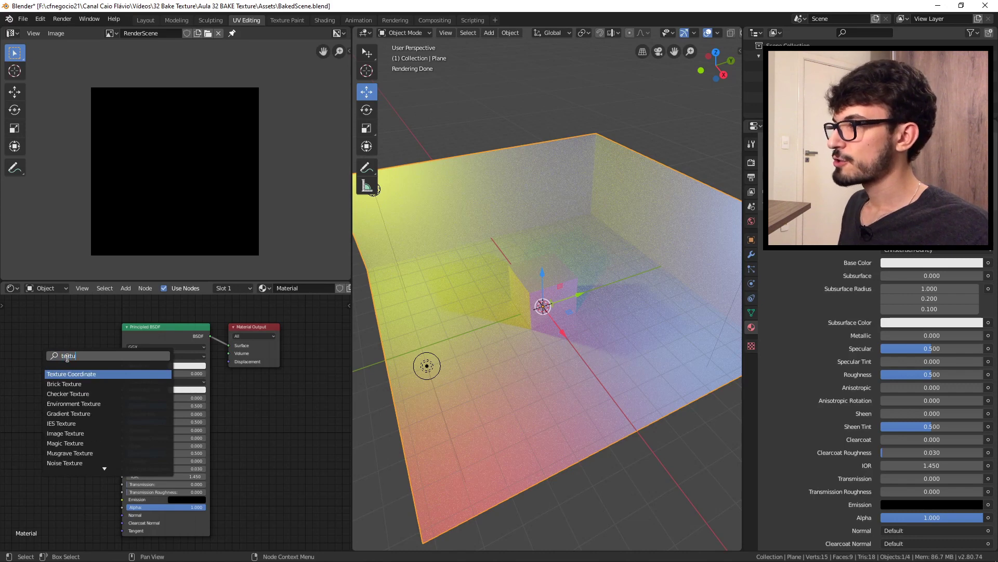
type("re")
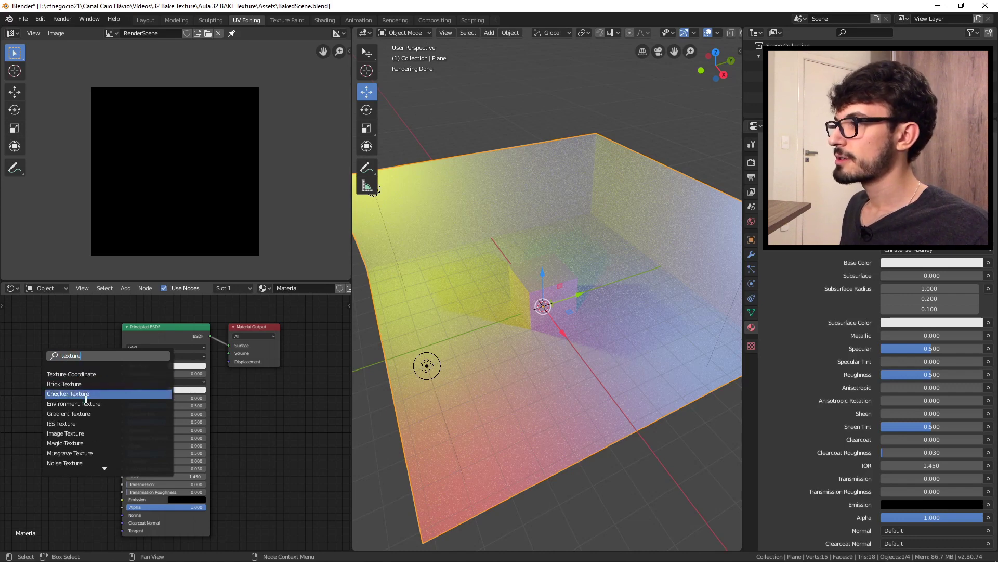
left_click(76, 434)
left_click(51, 346)
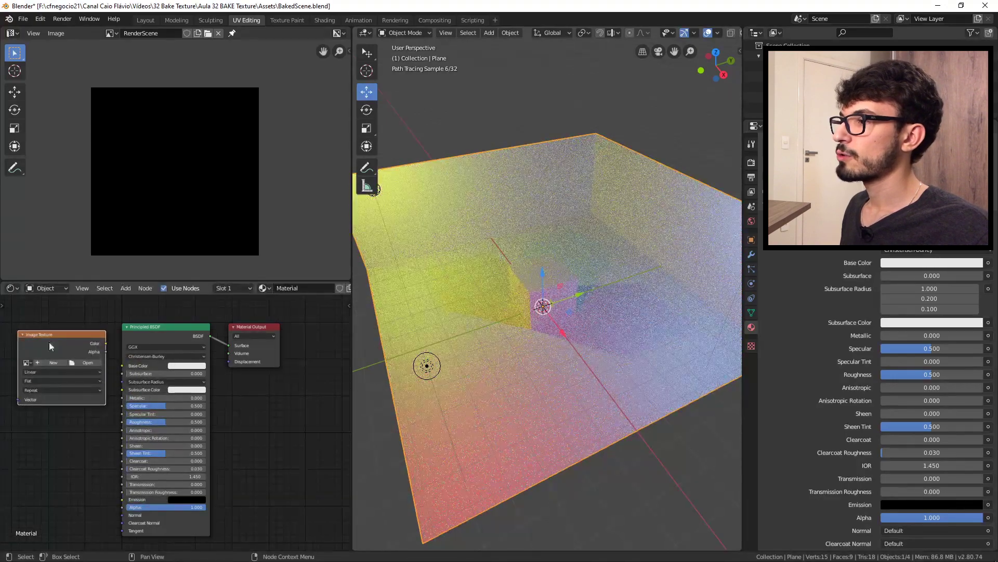
- Assign the RenderScene image to the unconnected Image Texture node in the room's material
middle_click_drag(50, 343, 72, 349)
left_click_drag(91, 345, 93, 345)
scroll(52, 370, "up", 6)
middle_click_drag(49, 370, 165, 412)
left_click(96, 379)
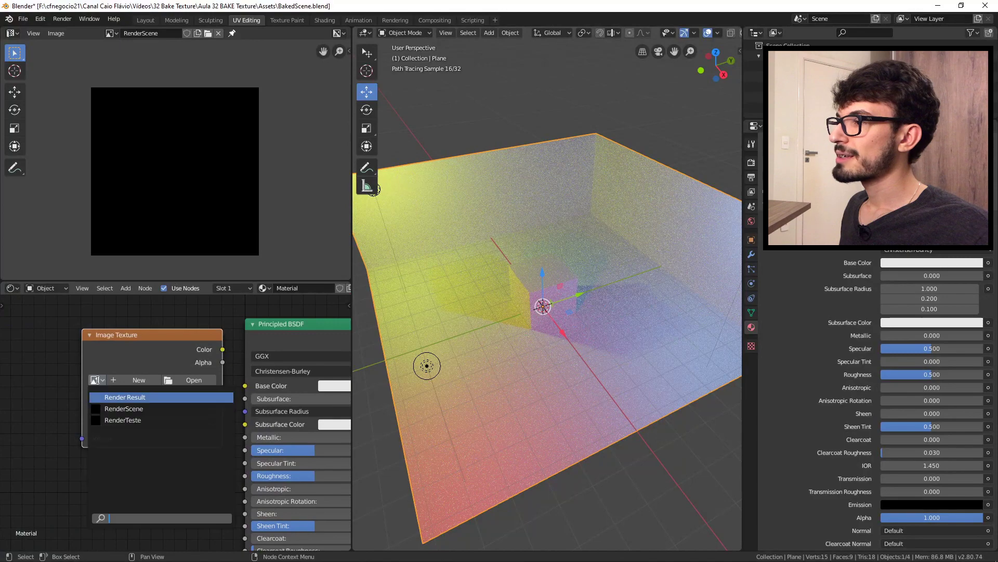
left_click(136, 408)
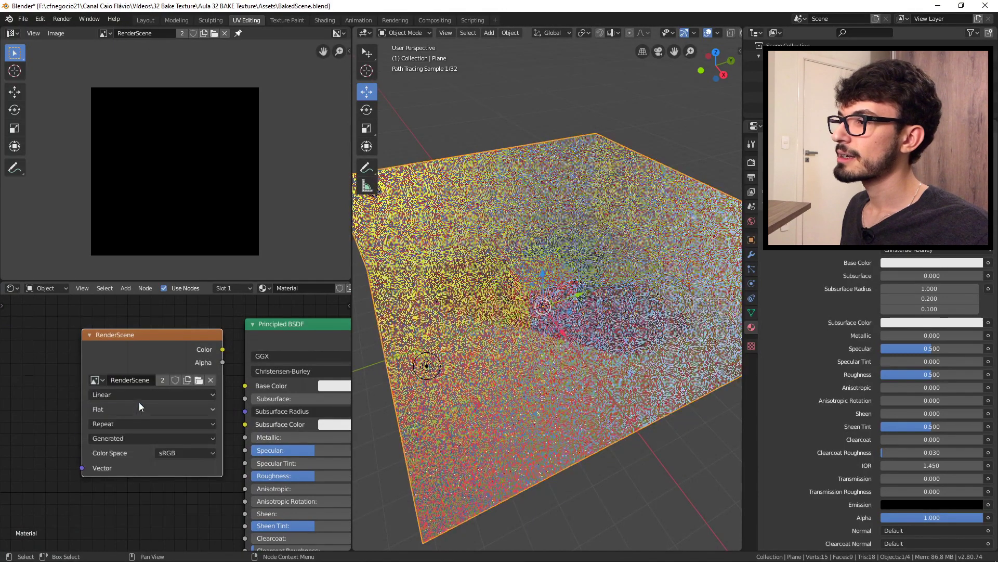
mouse_move(155, 342)
left_mouse_down()
mouse_move(139, 330)
mouse_move(144, 364)
mouse_move(155, 351)
left_mouse_up()
scroll(153, 372, "down", 6)
scroll(162, 358, "down", 1)
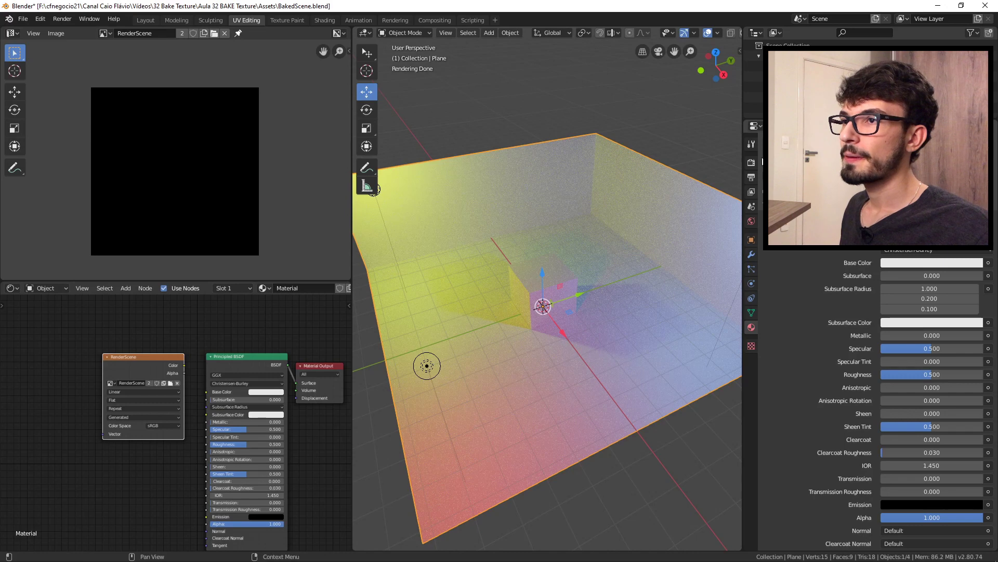
- Bake the Combined lighting into the RenderScene image and open the commands for saving the baked image
left_click(752, 162)
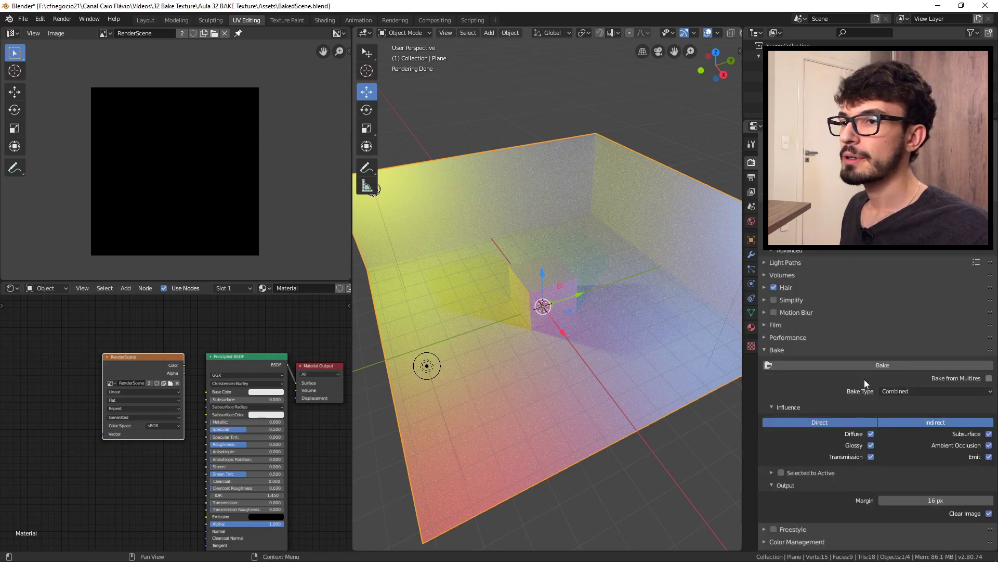
left_click(880, 364)
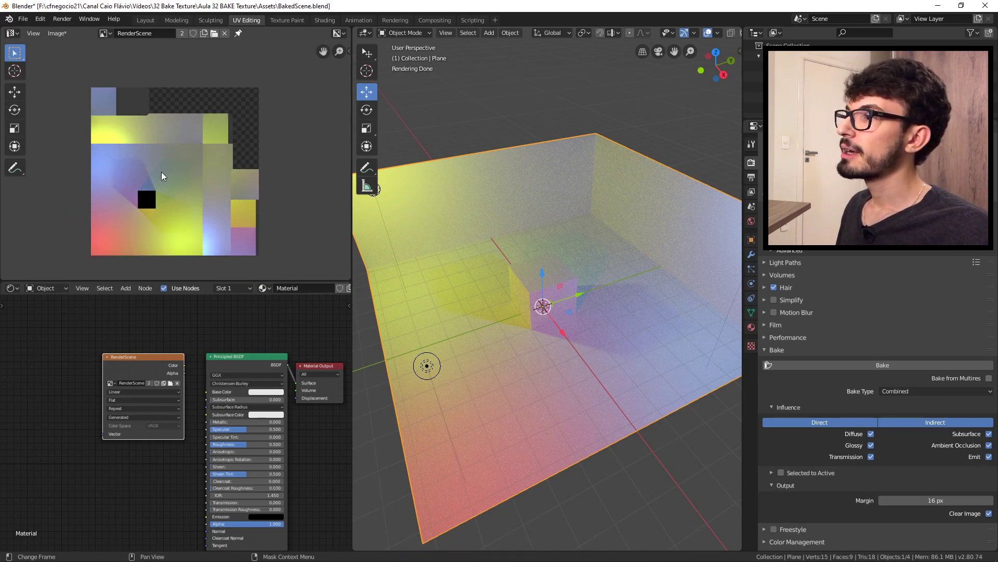
scroll(162, 174, "up", 1)
scroll(219, 199, "down", 1)
middle_click_drag(219, 203, 224, 203)
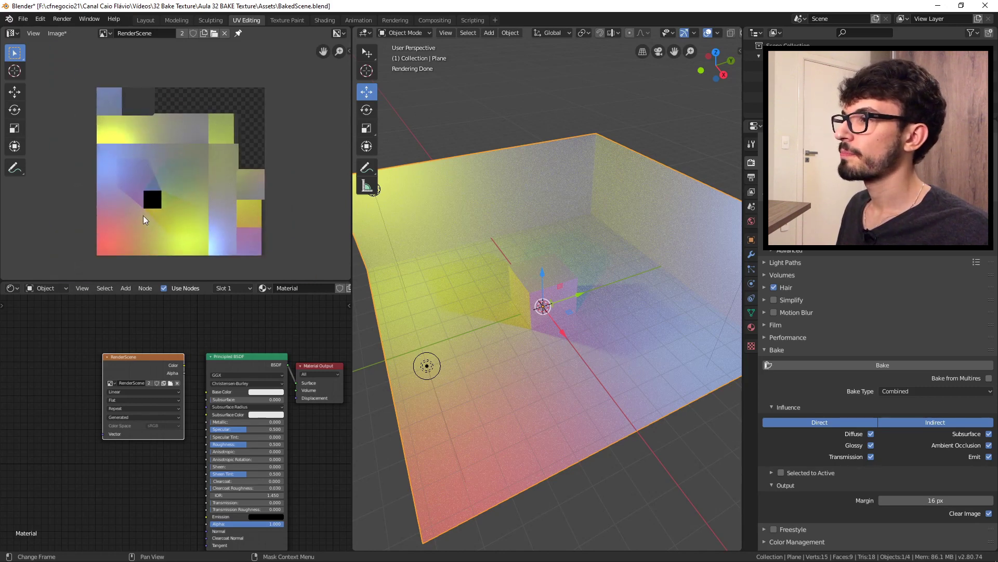
middle_click_drag(132, 212, 129, 212)
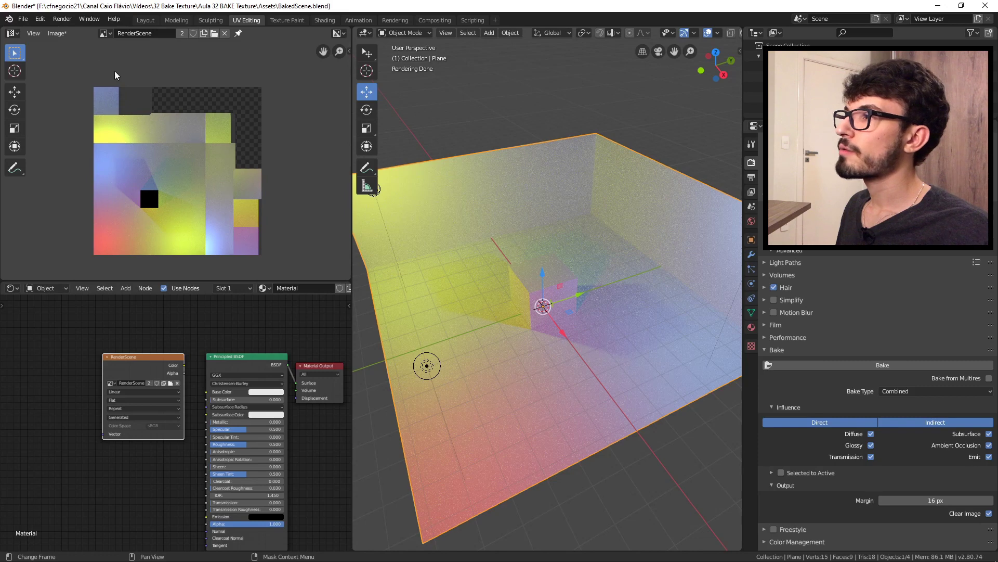
left_click(55, 35)
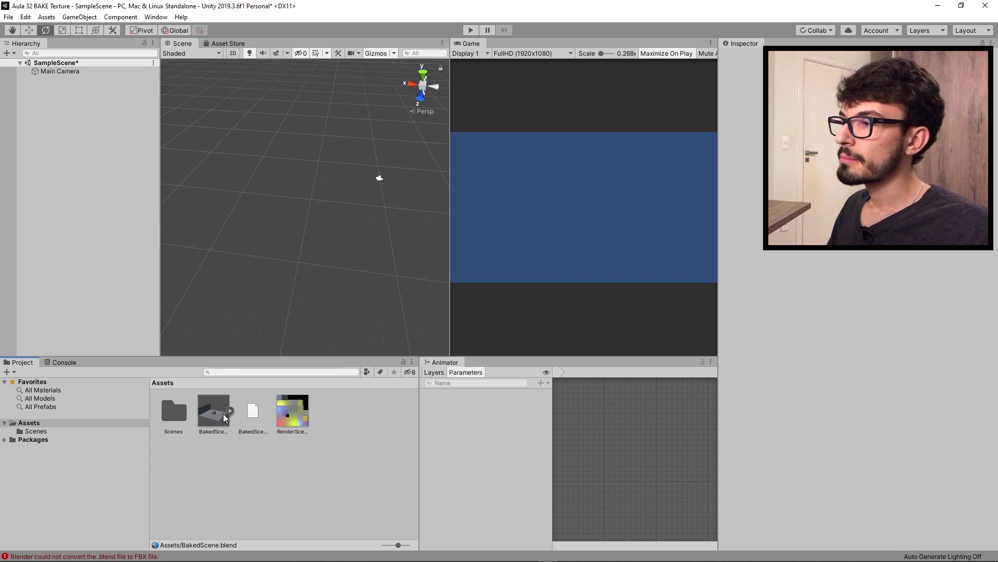
- Switch to Unity, add the BakedScene model to SampleScene and unpack its prefab
left_click_drag(216, 412, 73, 151)
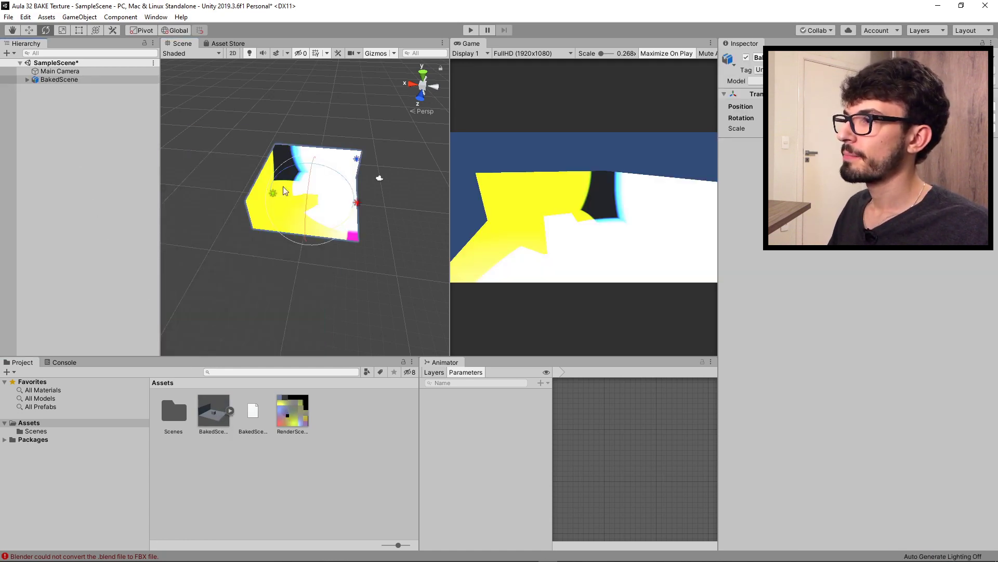
left_click_drag(379, 174, 179, 284, "alt")
left_click(58, 78)
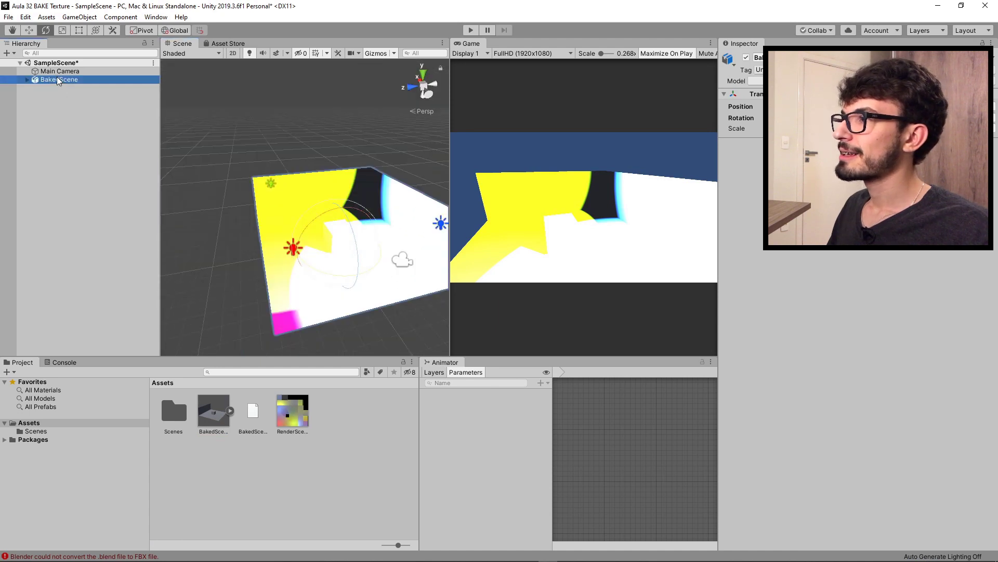
key("Right")
key("Down")
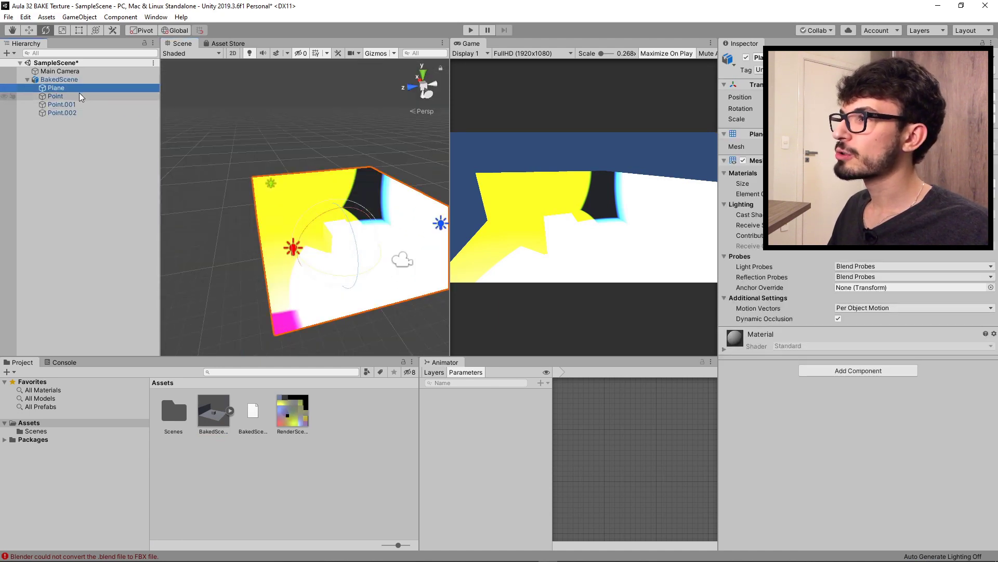
left_click(67, 104)
right_click(64, 77)
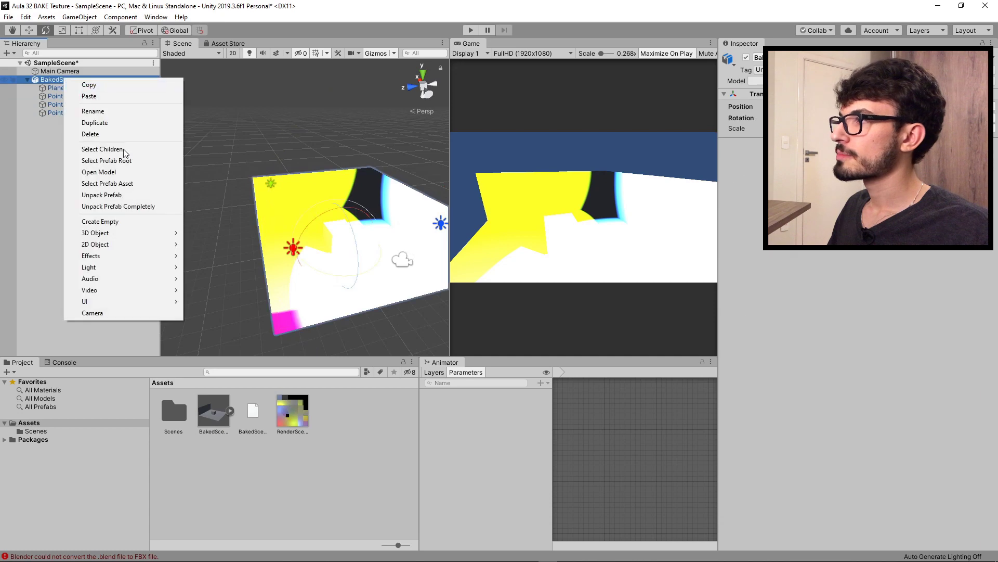
left_click(104, 197)
- Delete the imported lights Point, Point.001 and Point.002 from the BakedScene object
left_click(73, 102)
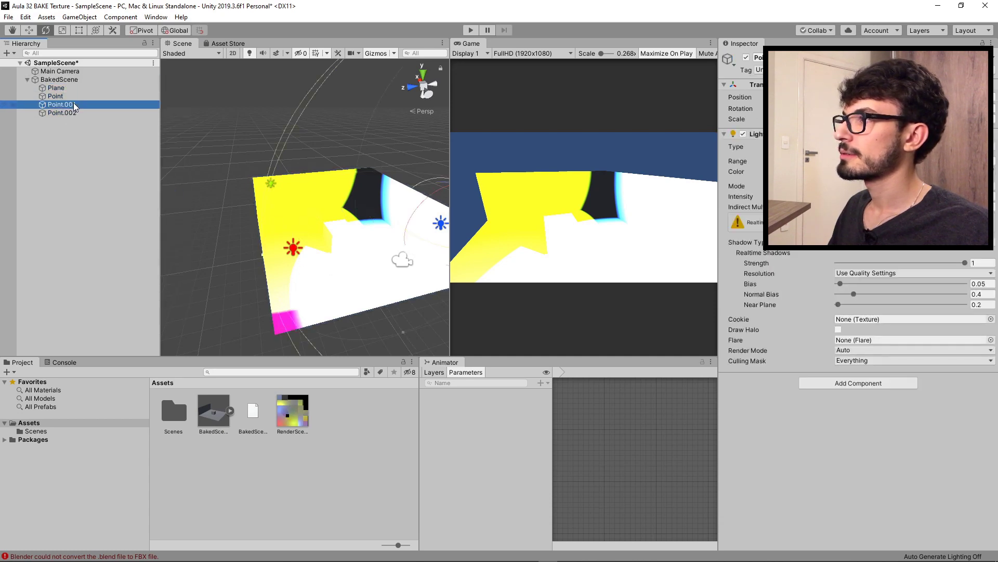
key("Delete")
left_click(73, 96)
key("Delete")
left_click(71, 98)
key("Delete")
- Create a material with the default name in the Assets folder and apply it to the room mesh in the scene
scroll(352, 245, "up", 3)
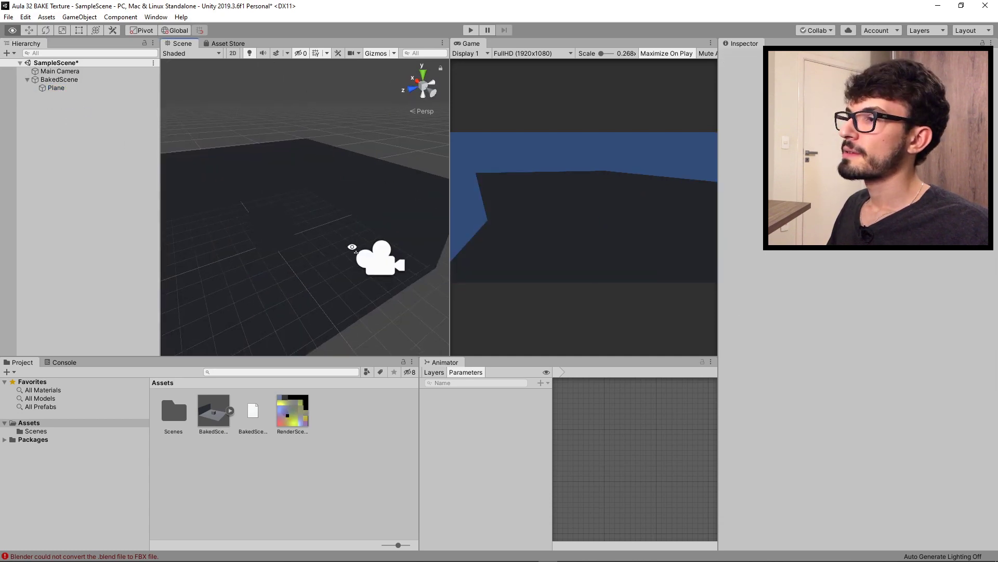
left_click_drag(352, 245, 341, 222, "alt")
scroll(359, 176, "up", 1)
left_click_drag(358, 176, 97, 107, "alt")
right_click_drag(98, 108, 253, 181)
right_click_drag(361, 208, 349, 242)
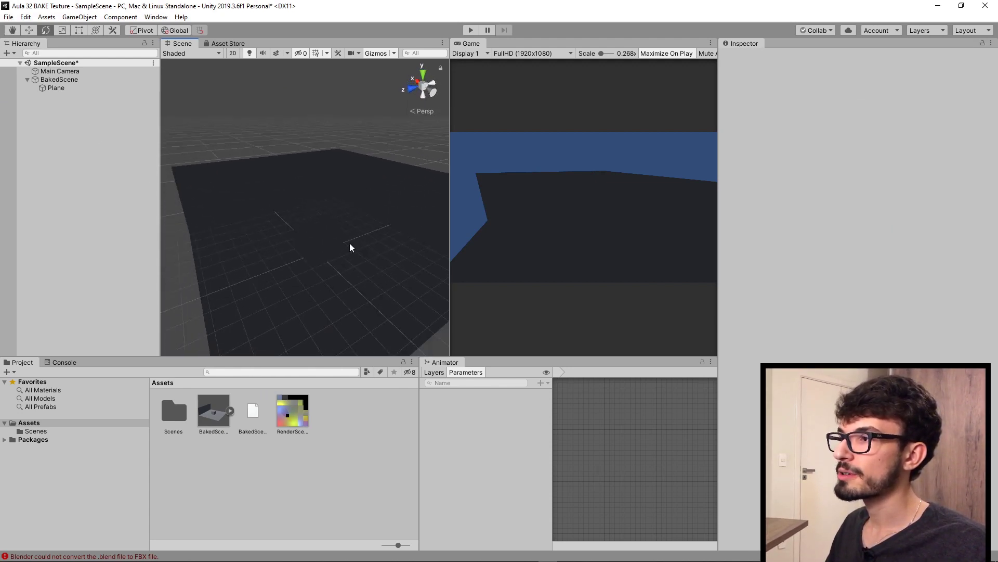
middle_click_drag(336, 261, 335, 253)
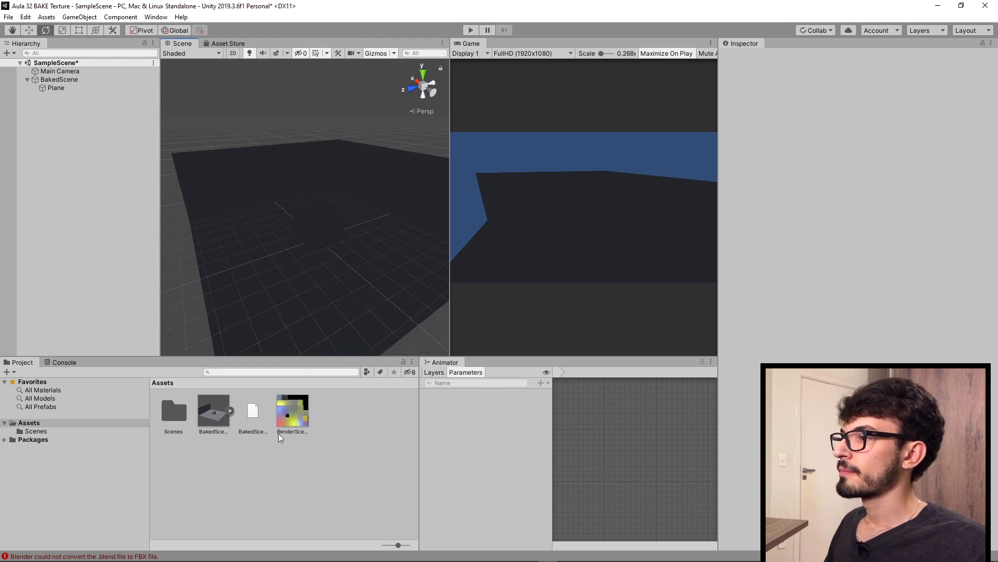
right_click(304, 416)
mouse_move(387, 156)
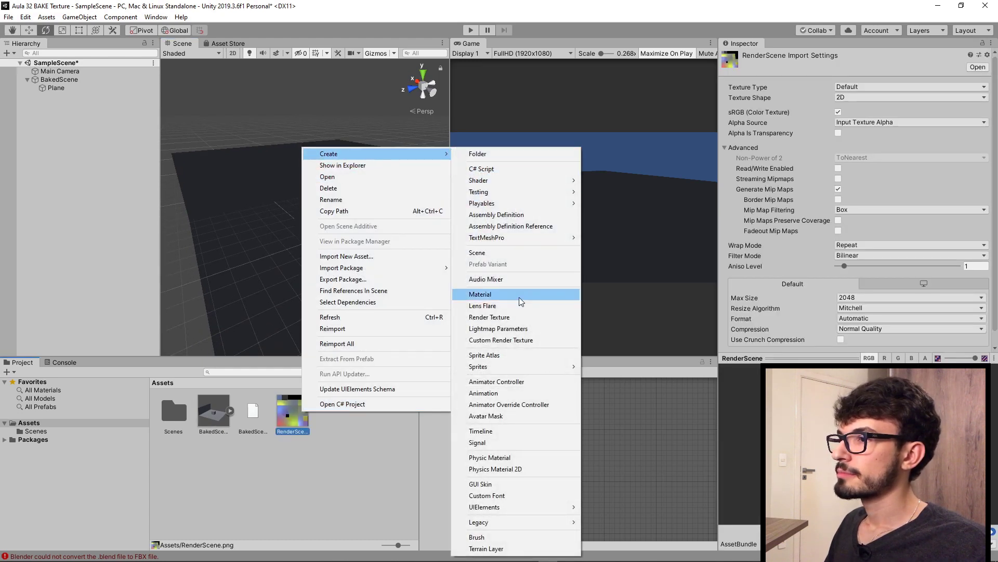
left_click(519, 298)
key("Return")
left_click_drag(292, 413, 345, 252)
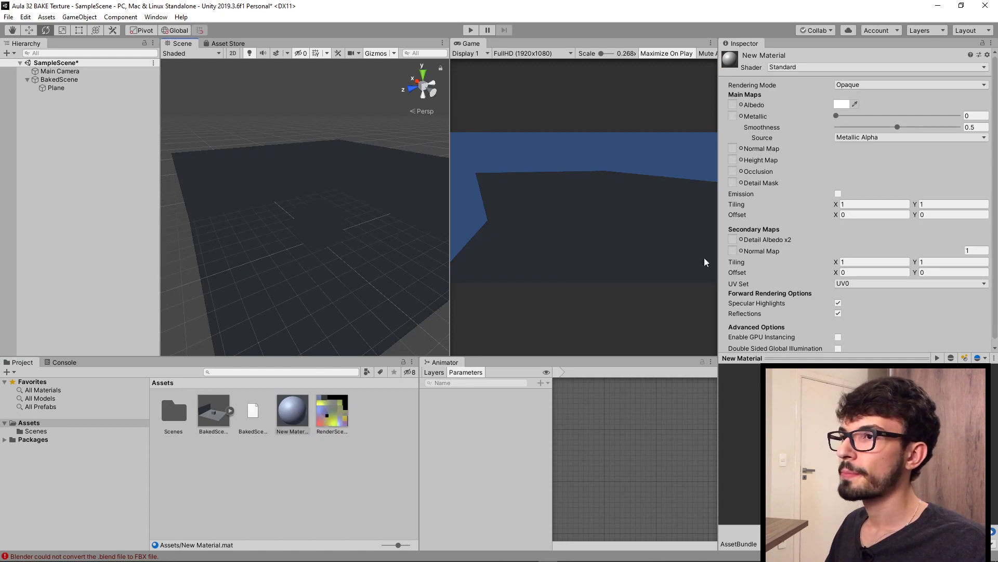
- Set the new material's shader to Unlit/Texture and assign the RenderScene texture as its Base (RGB) map
left_click(783, 68)
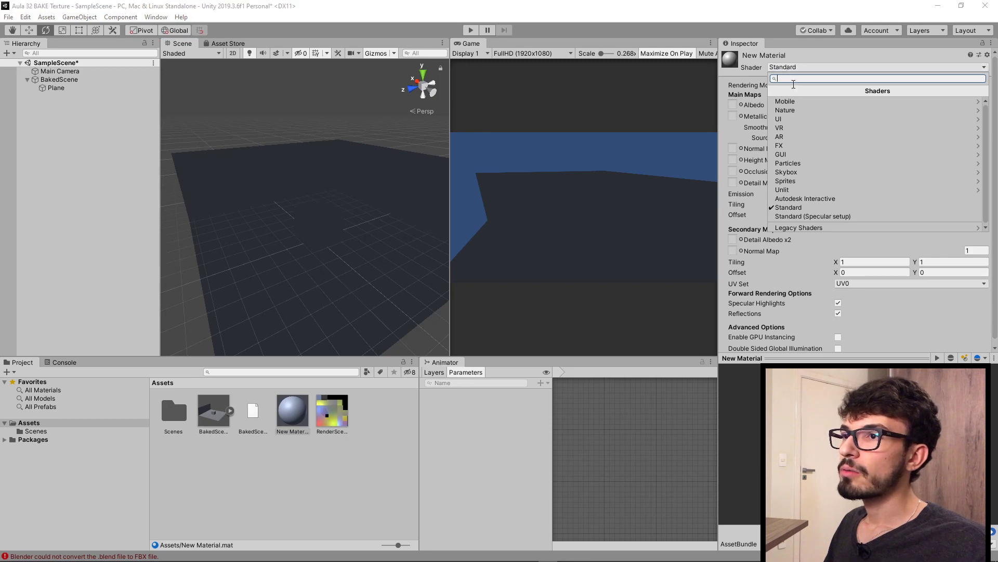
left_click(785, 190)
left_click(785, 109)
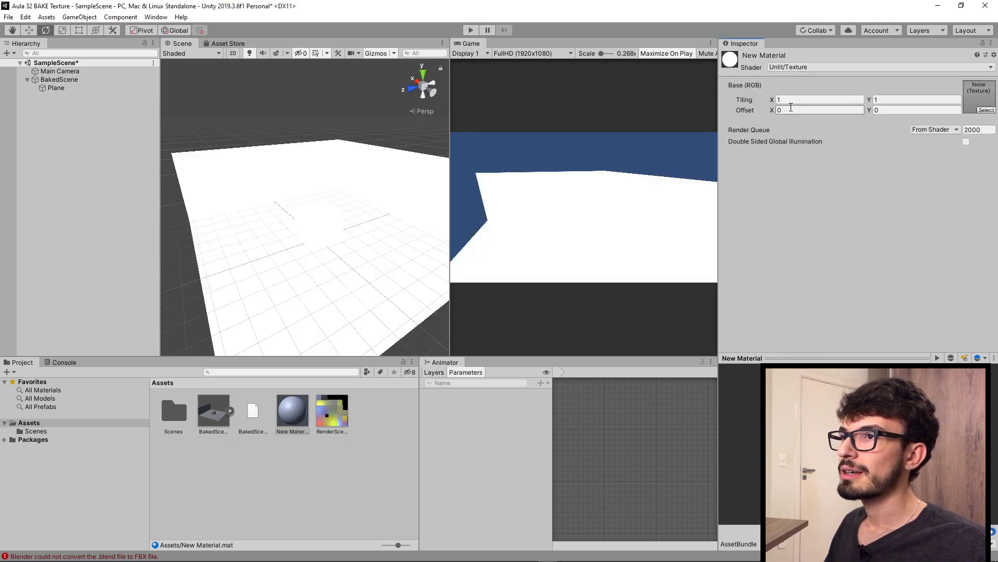
left_click(347, 419)
left_click_drag(347, 418, 980, 99)
- Undo the deletion of the Main Camera
scroll(321, 187, "up", 6)
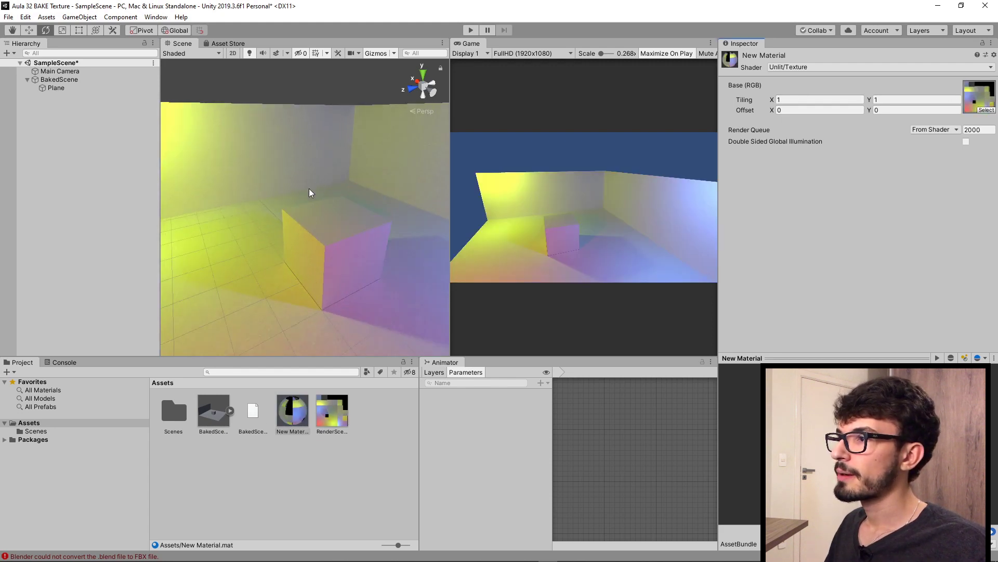
scroll(321, 181, "down", 4)
left_click_drag(318, 167, 324, 186, "alt")
scroll(324, 186, "down", 5)
scroll(323, 186, "down", 2)
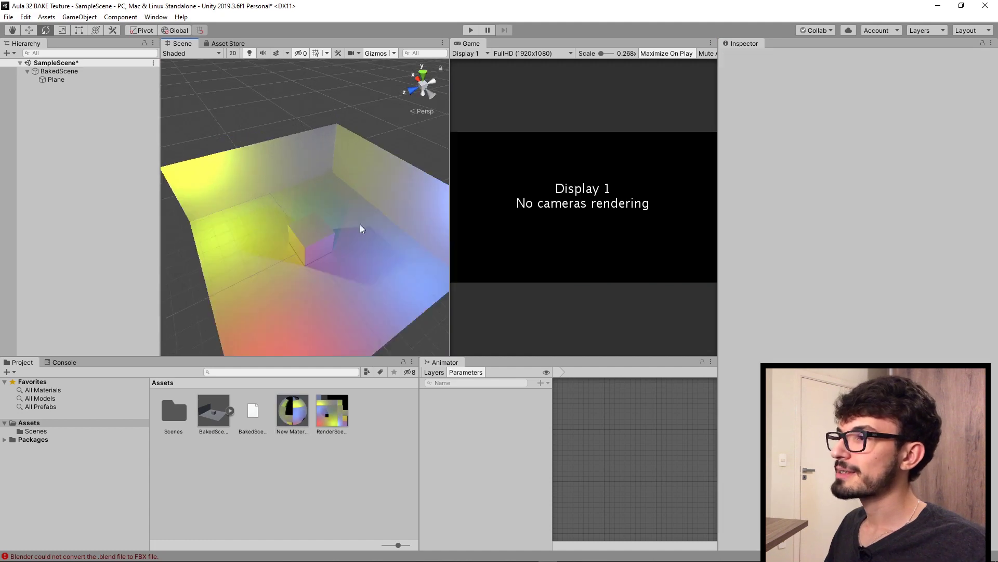
left_click_drag(360, 223, 344, 245, "alt")
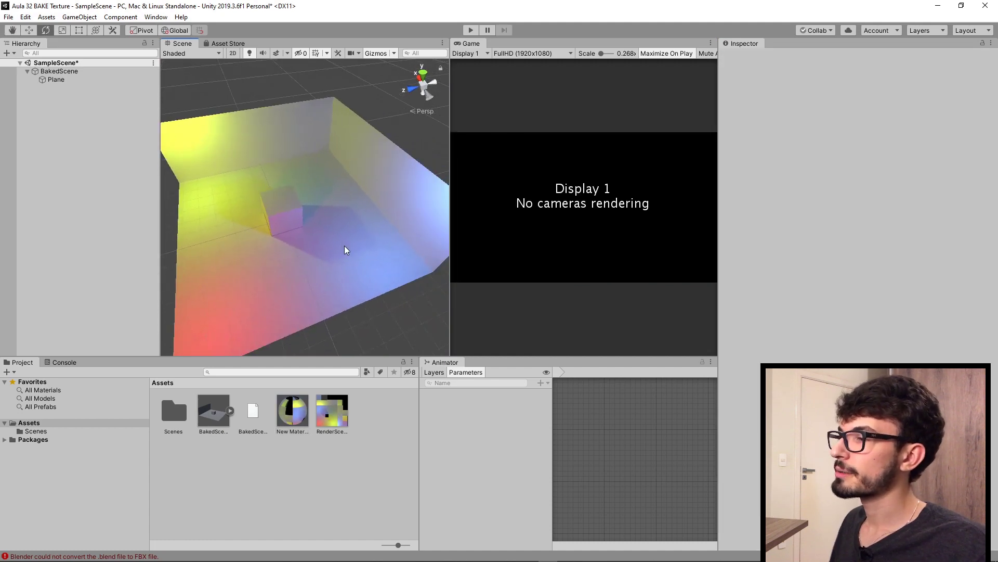
key("ctrl+z")
- Examine the baked colored lighting and shadows on the cube, walls and floor from several angles and distances
left_click_drag(313, 215, 322, 130, "alt")
scroll(267, 224, "up", 3)
left_click_drag(268, 224, 342, 224, "alt")
scroll(289, 194, "up", 3)
scroll(292, 210, "down", 3)
scroll(303, 232, "up", 3)
middle_click_drag(303, 231, 315, 219)
scroll(316, 220, "up", 3)
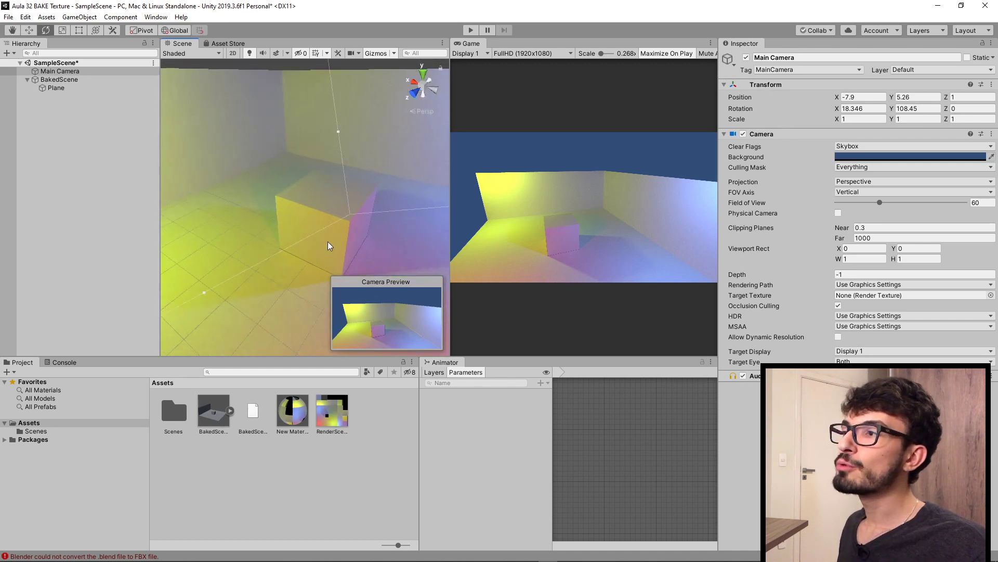
left_click_drag(327, 242, 339, 206, "alt")
left_click_drag(279, 205, 324, 227, "alt")
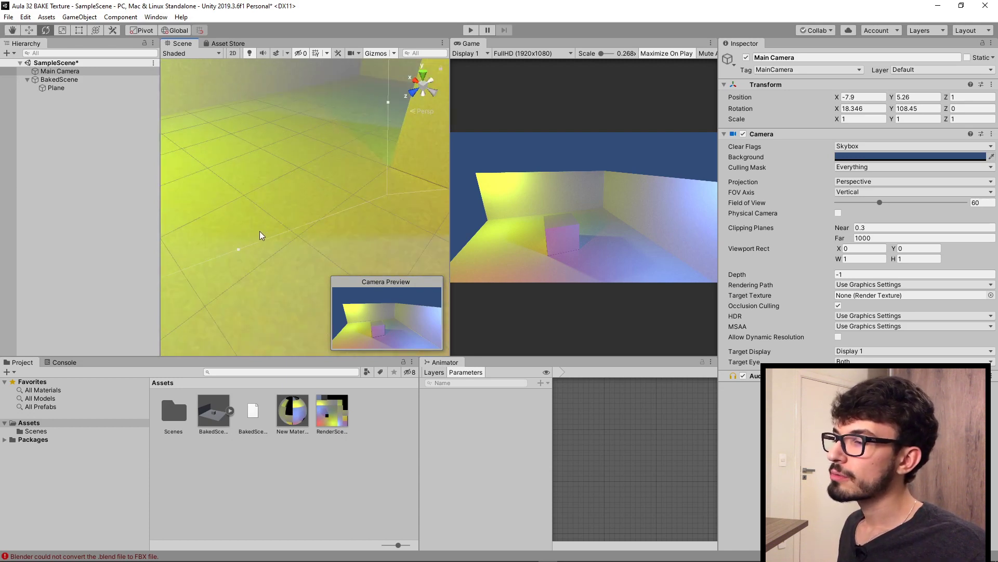
left_click_drag(256, 239, 354, 201, "alt")
right_click_drag(354, 197, 312, 203)
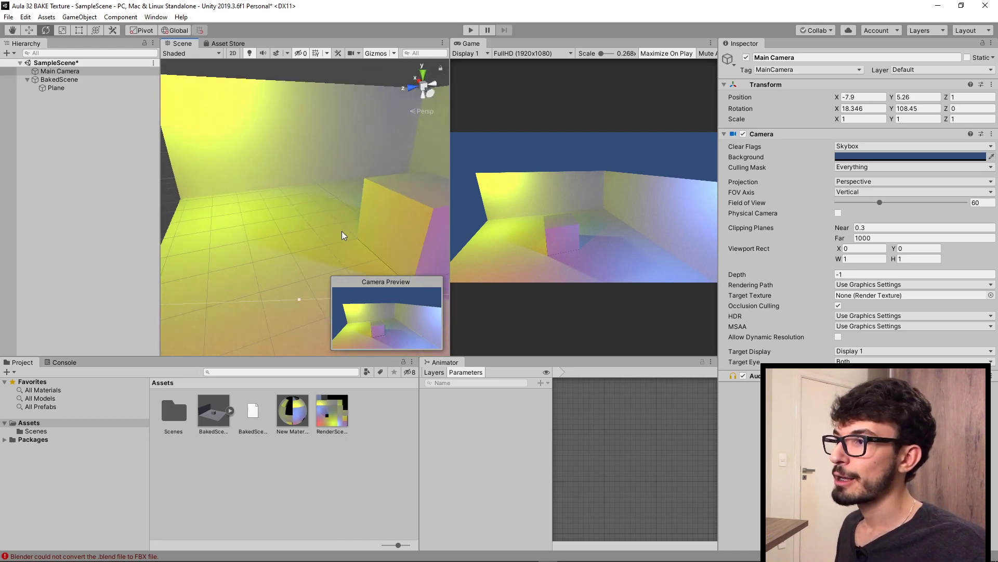
middle_click_drag(342, 230, 325, 229)
scroll(312, 234, "up", 6)
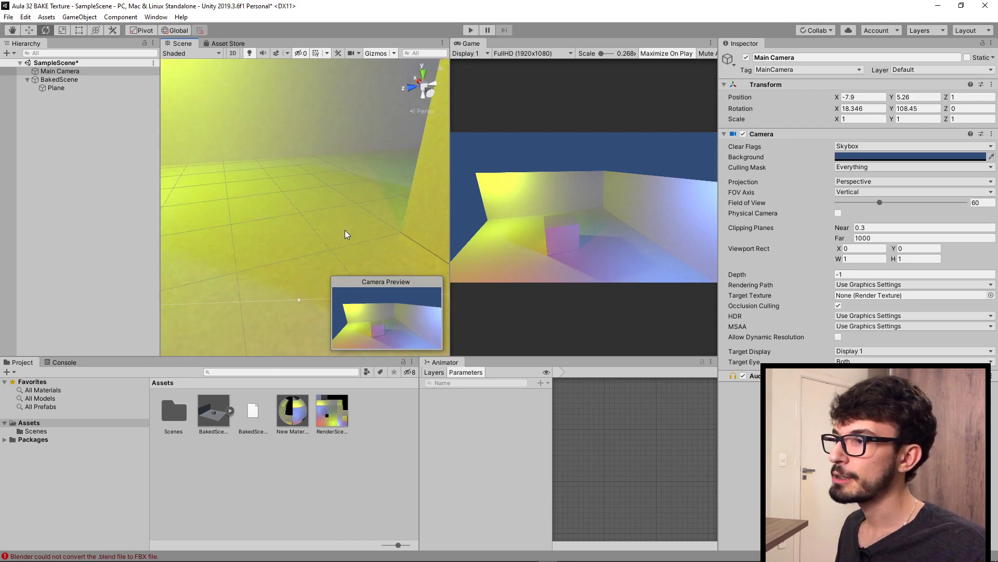
scroll(312, 242, "down", 5)
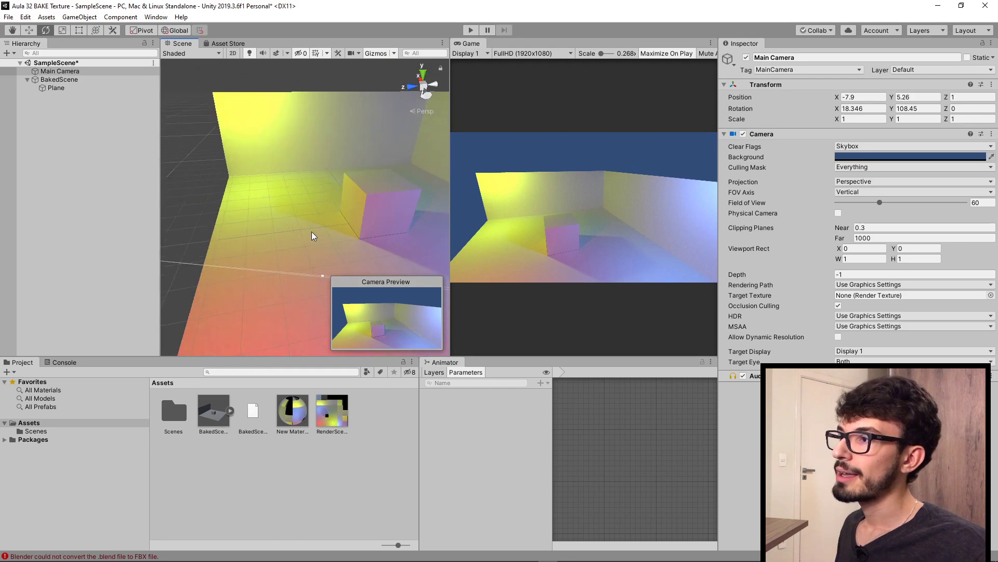
middle_click_drag(311, 232, 273, 240)
left_click_drag(358, 241, 308, 252, "alt")
scroll(348, 235, "down", 3)
scroll(288, 221, "up", 3)
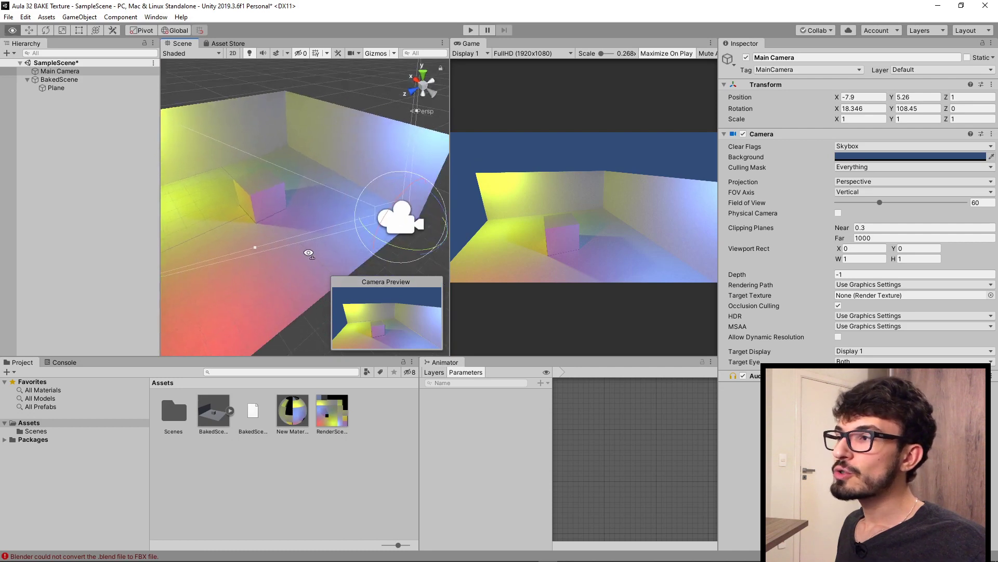
scroll(308, 251, "down", 3)
mouse_move(315, 253)
middle_mouse_down()
mouse_move(302, 241)
mouse_move(320, 245)
middle_mouse_up()
scroll(321, 239, "up", 2)
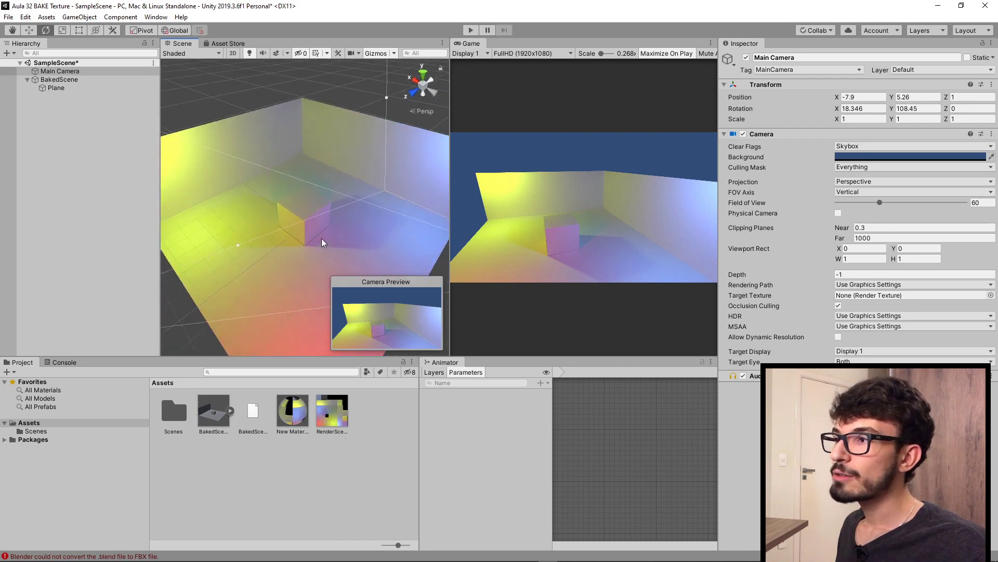